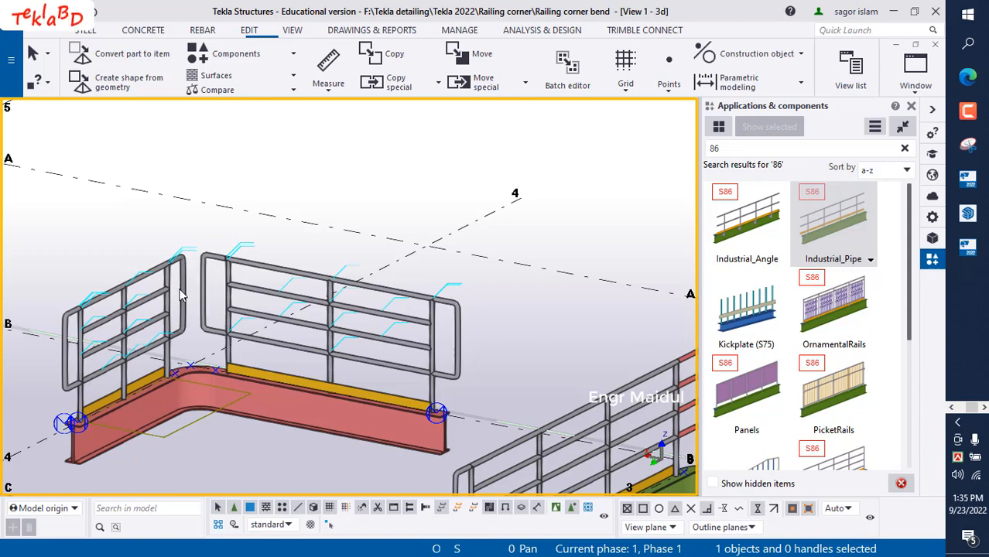
# Compare the open railing corner on the red beam with the bent pipe railing corner on the green beam.
pyautogui.scroll(4, 181, 292)
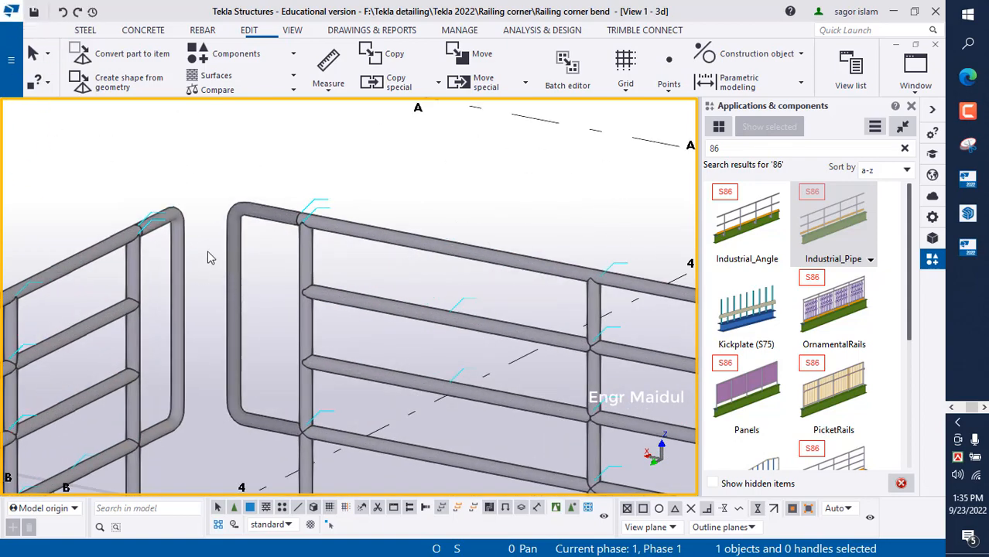
pyautogui.scroll(-3, 178, 258)
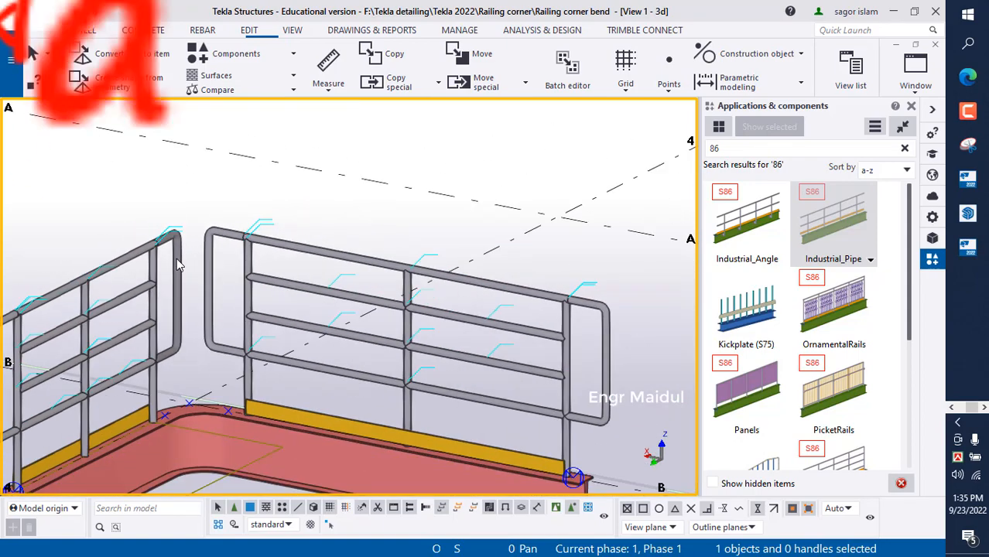
pyautogui.scroll(-2, 178, 265)
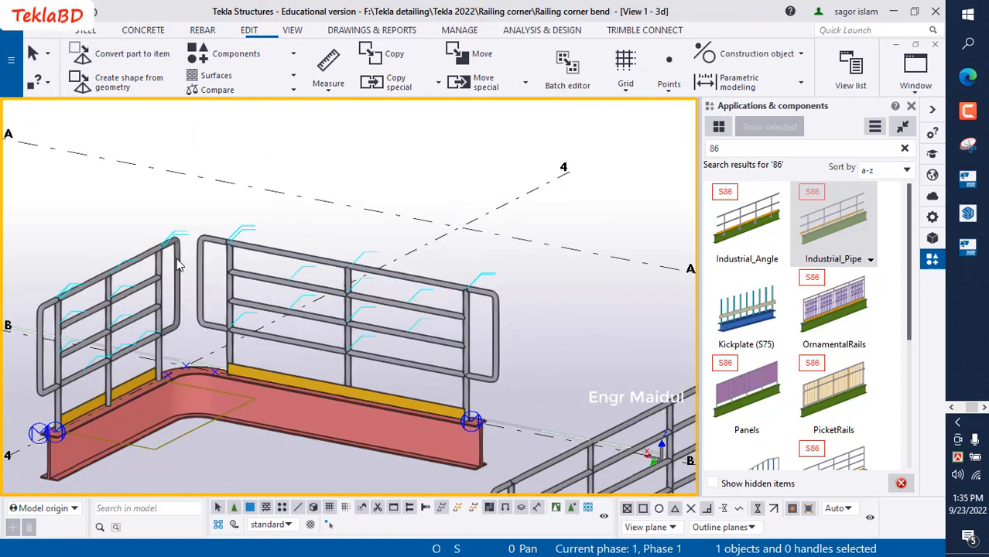
pyautogui.scroll(-3, 178, 264)
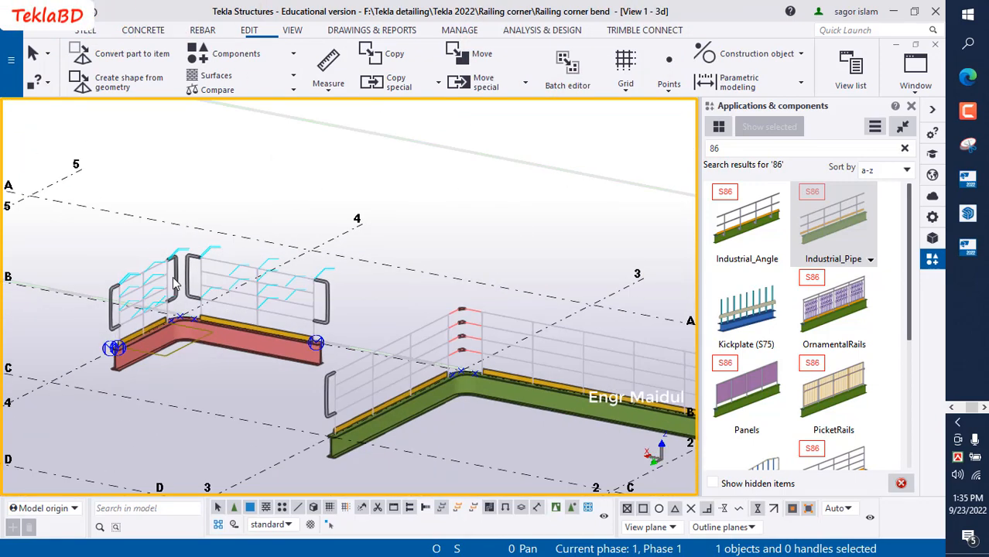
pyautogui.scroll(5, 438, 342)
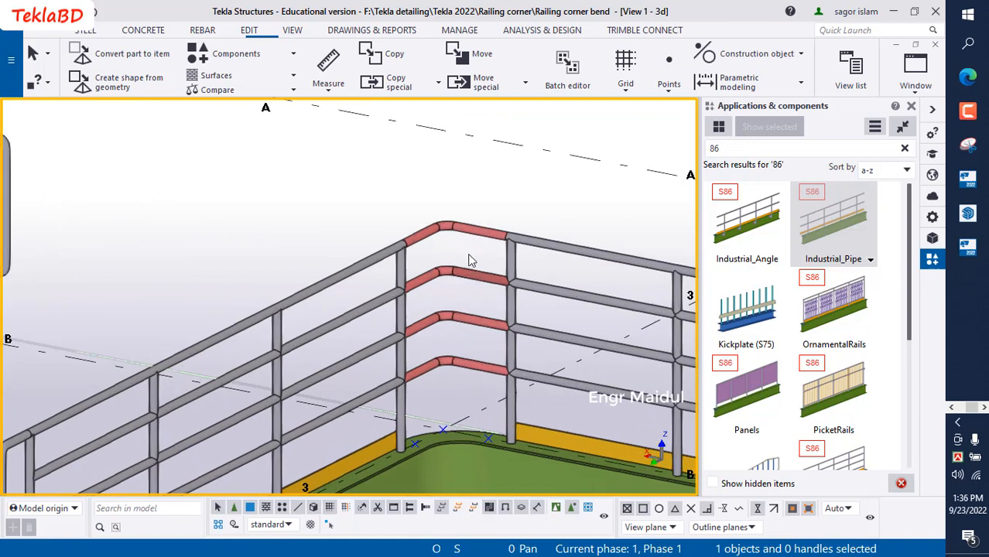
pyautogui.scroll(-3, 443, 249)
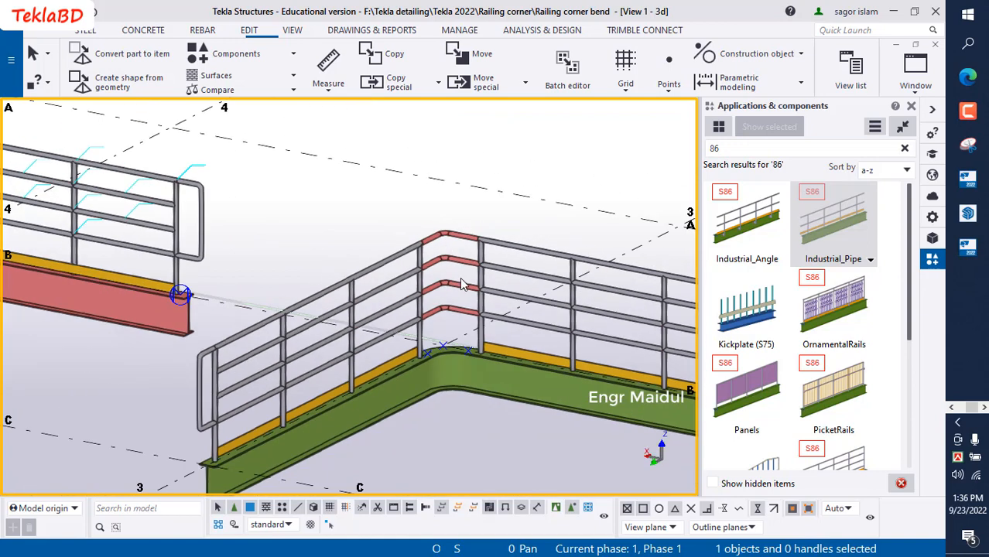
pyautogui.click(507, 299)
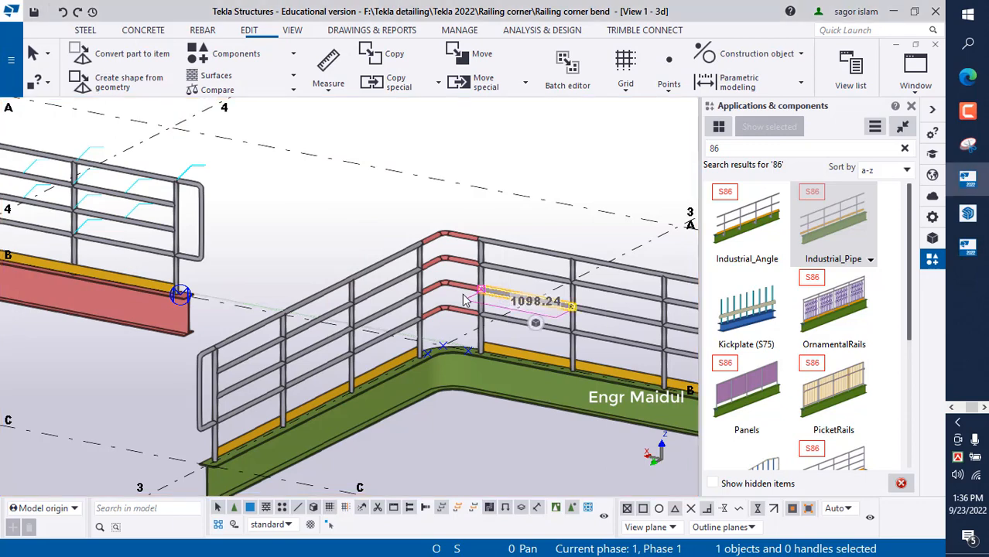
pyautogui.scroll(5, 437, 285)
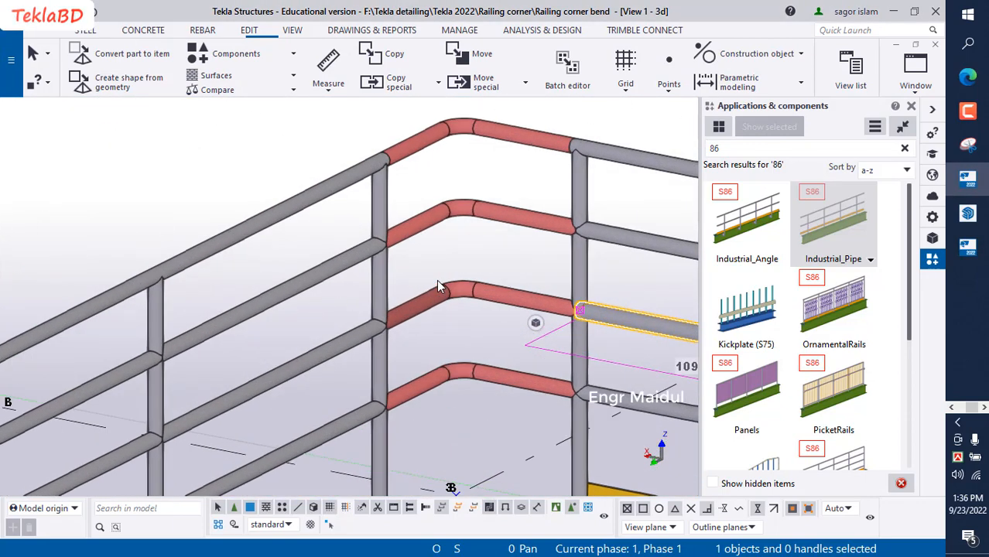
pyautogui.scroll(-5, 436, 283)
# Clear the railing pipe selection and redraw the 3D view.
pyautogui.rightClick(354, 198)
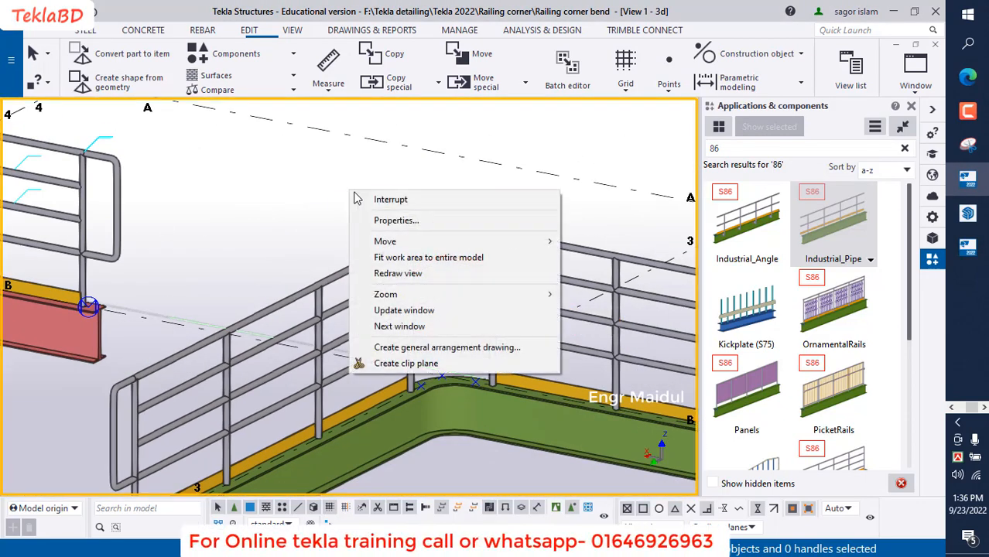
pyautogui.click(362, 199)
pyautogui.rightClick(356, 197)
pyautogui.click(377, 271)
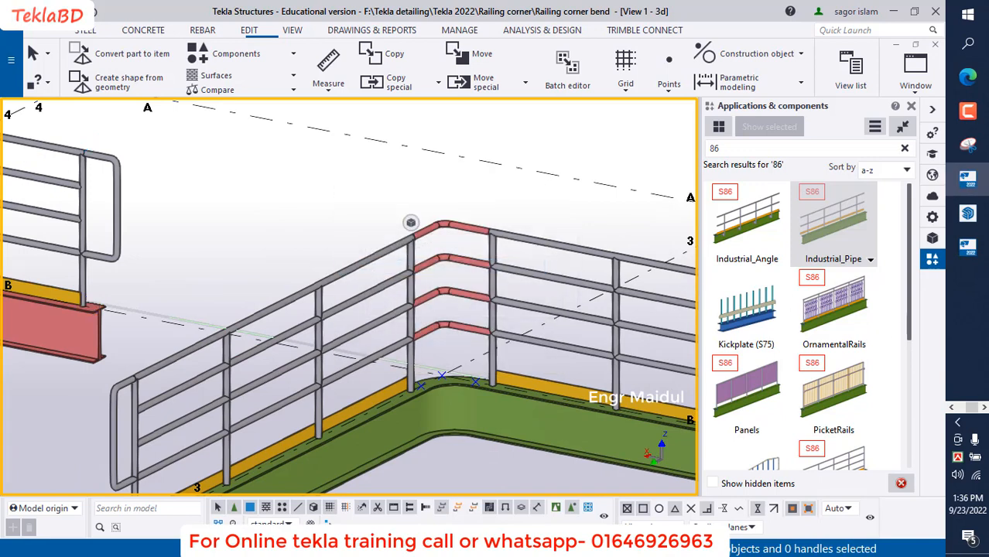
# Switch to Chrome, look through the YouTube channel's uploaded videos, and return to the Tekla Structures model.
pyautogui.click(958, 407)
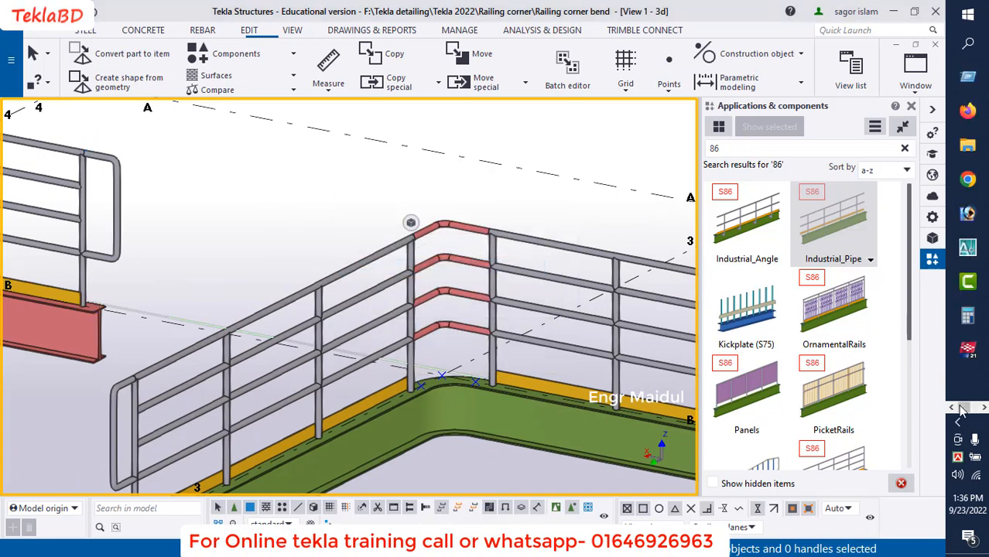
pyautogui.click(967, 179)
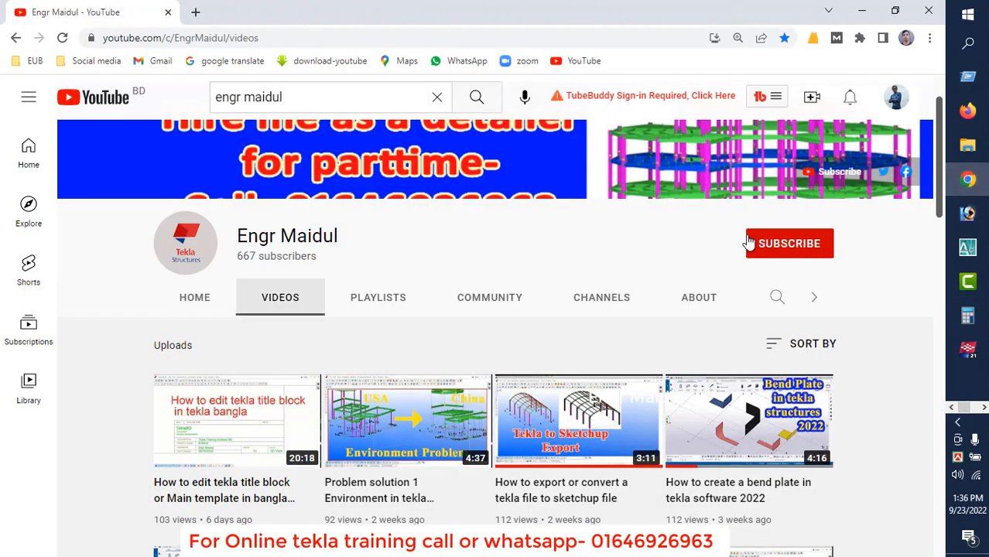
pyautogui.moveTo(732, 221)
pyautogui.mouseDown()
pyautogui.moveTo(857, 270)
pyautogui.moveTo(882, 269)
pyautogui.mouseUp()
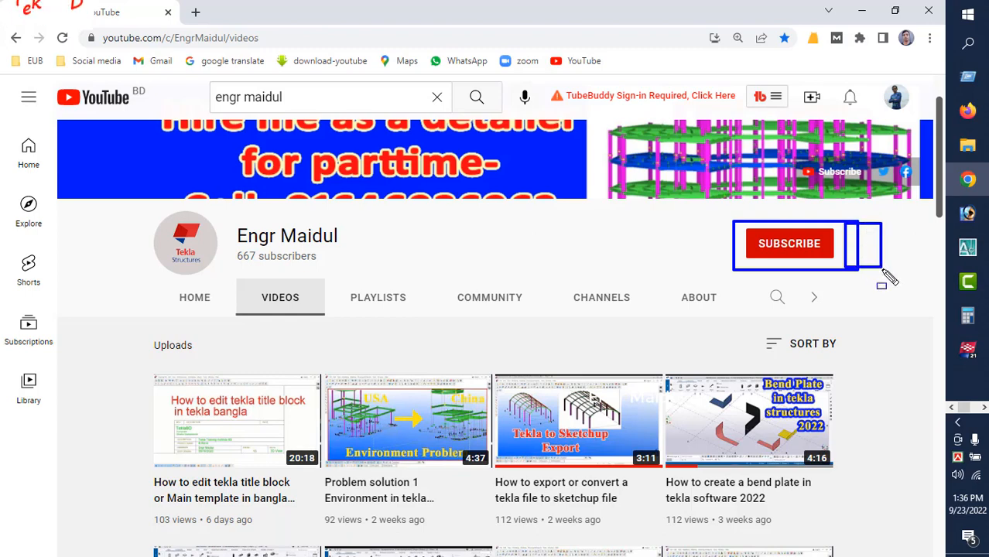
pyautogui.press('Escape')
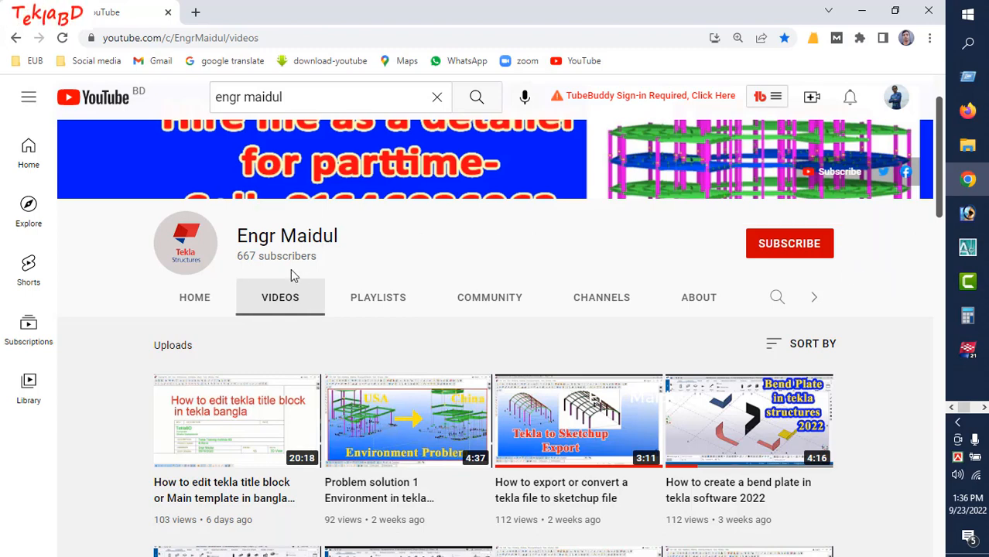
pyautogui.moveTo(247, 270); pyautogui.dragTo(335, 315)
pyautogui.press('Escape')
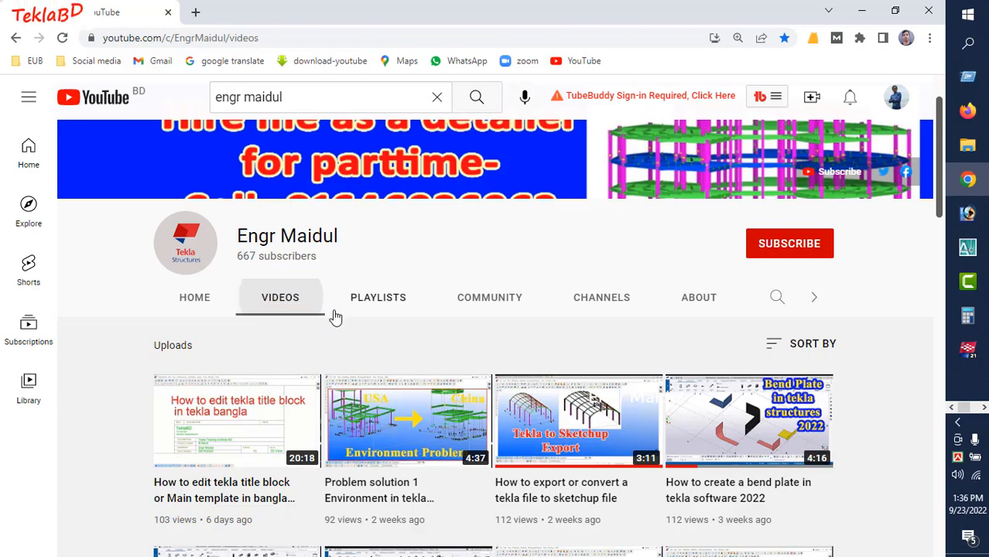
pyautogui.scroll(-10, 435, 321)
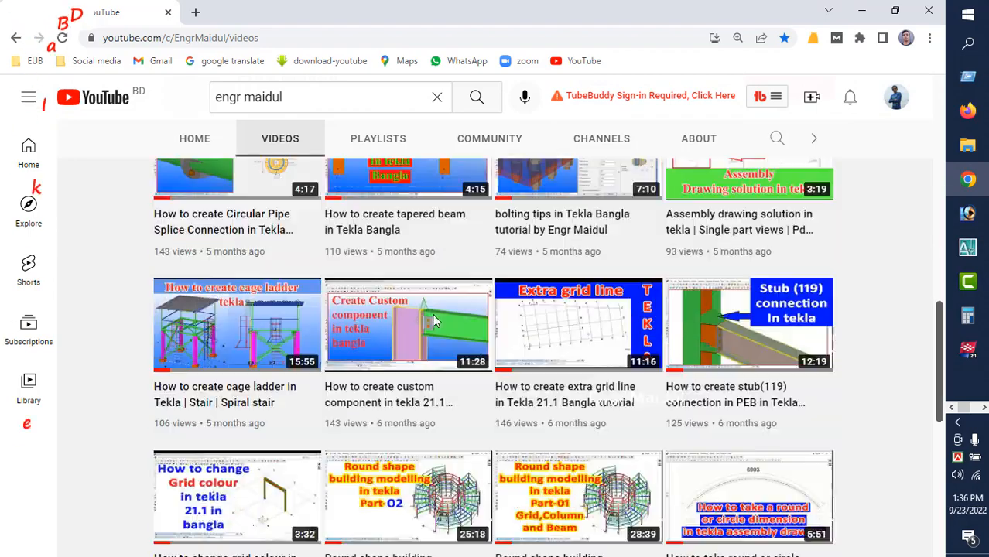
pyautogui.scroll(-4, 435, 321)
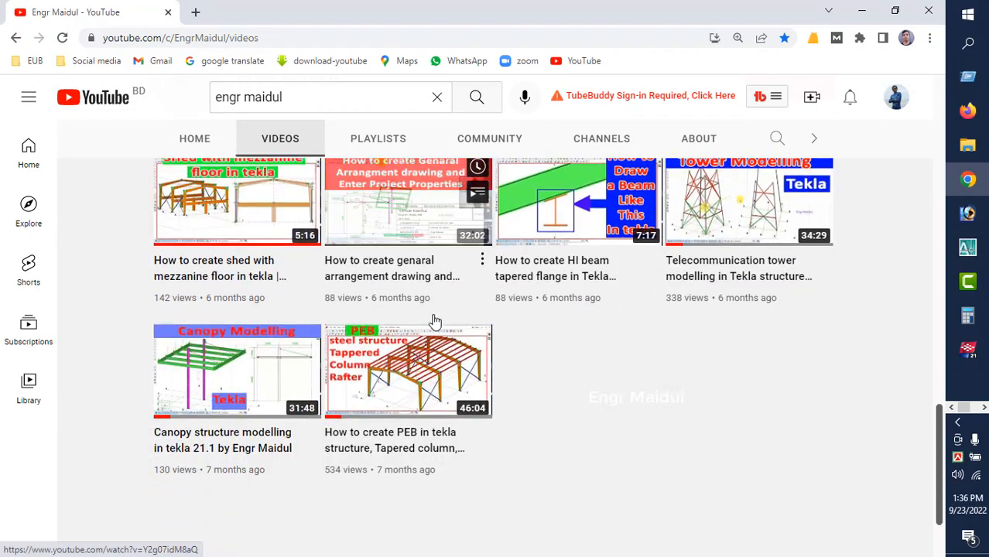
pyautogui.scroll(10, 435, 321)
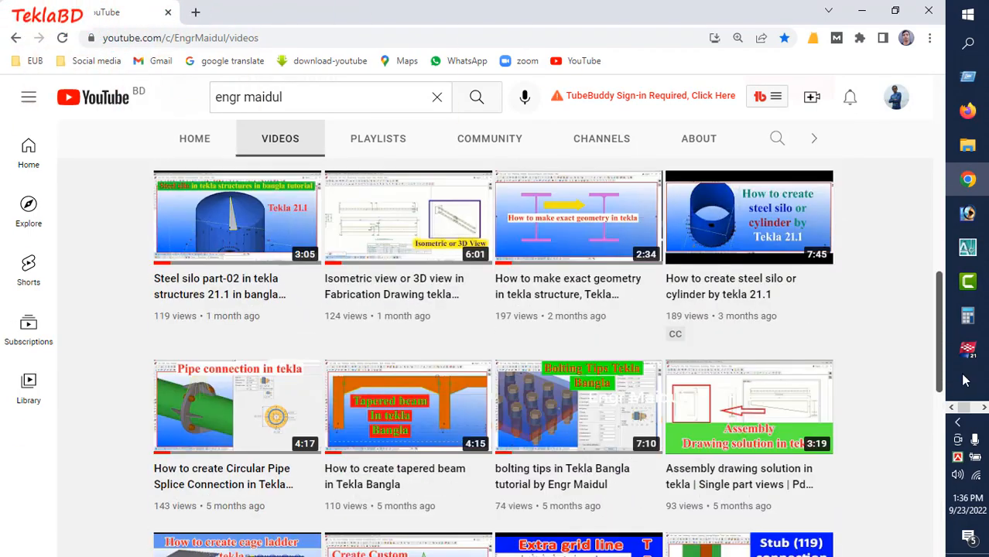
pyautogui.click(978, 404)
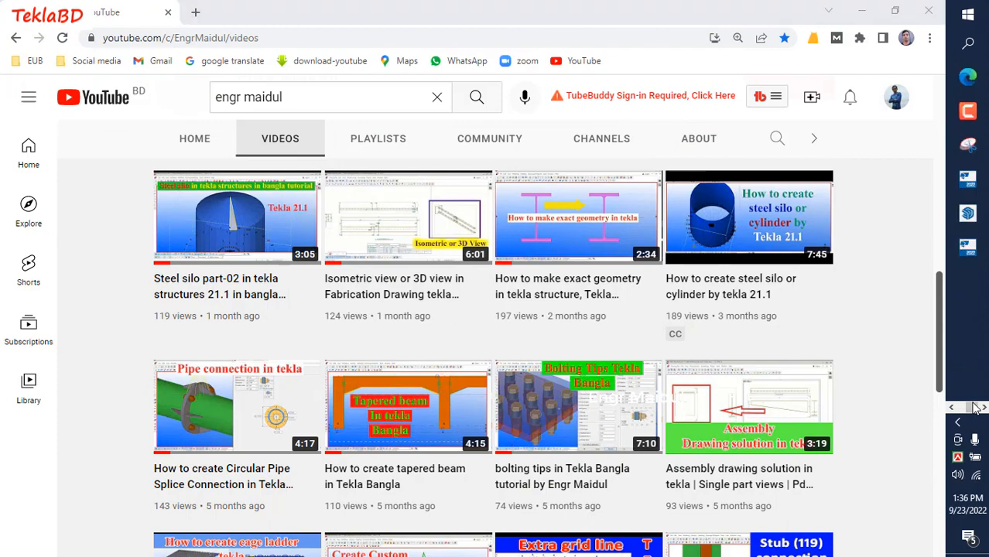
pyautogui.click(966, 183)
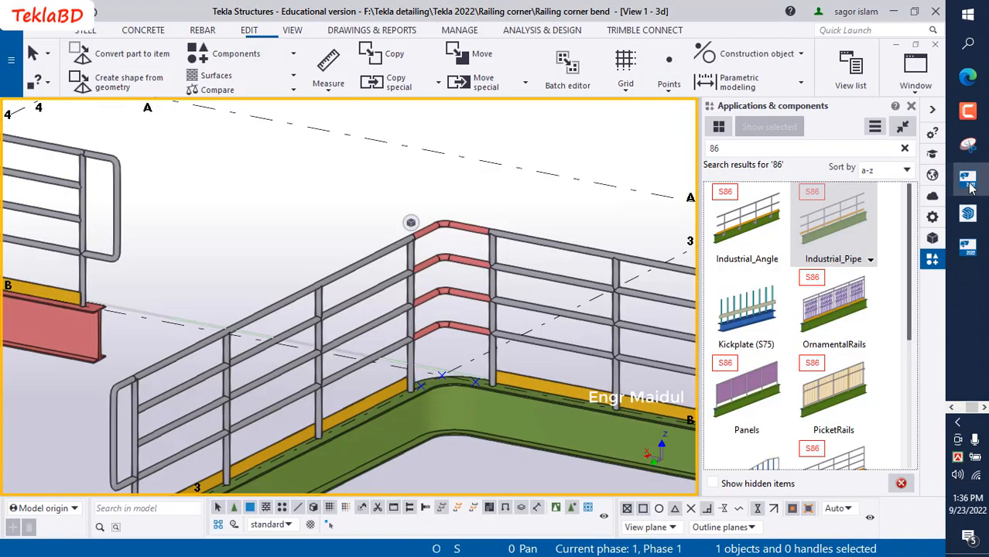
# Model a steel polybeam from grid intersection D-5 through C-5 to C-4 and end the command.
pyautogui.scroll(-2, 443, 246)
pyautogui.scroll(-5, 440, 251)
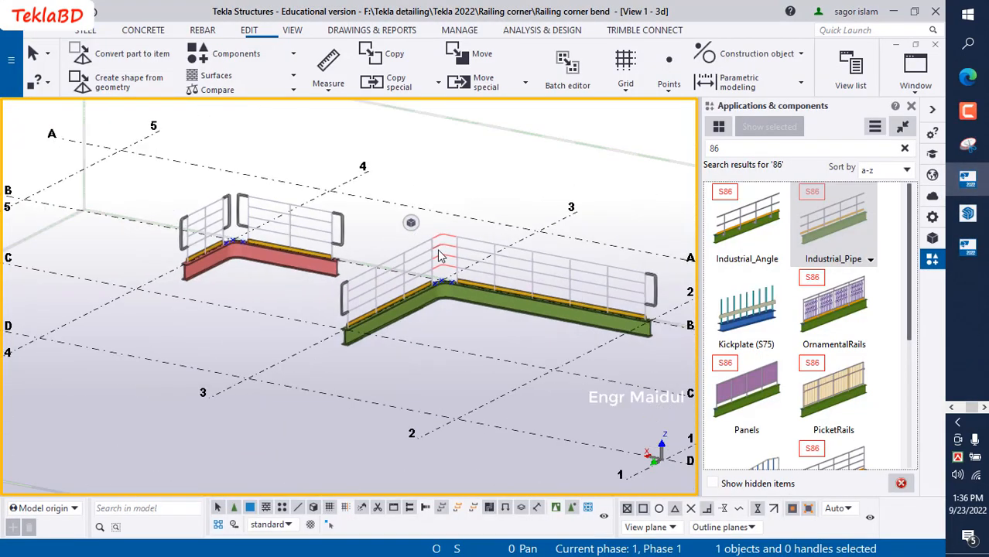
pyautogui.keyDown('ctrl'); pyautogui.moveTo(382, 284); pyautogui.dragTo(510, 371, button='middle'); pyautogui.keyUp('ctrl')
pyautogui.scroll(3, 195, 343)
pyautogui.scroll(2, 192, 337)
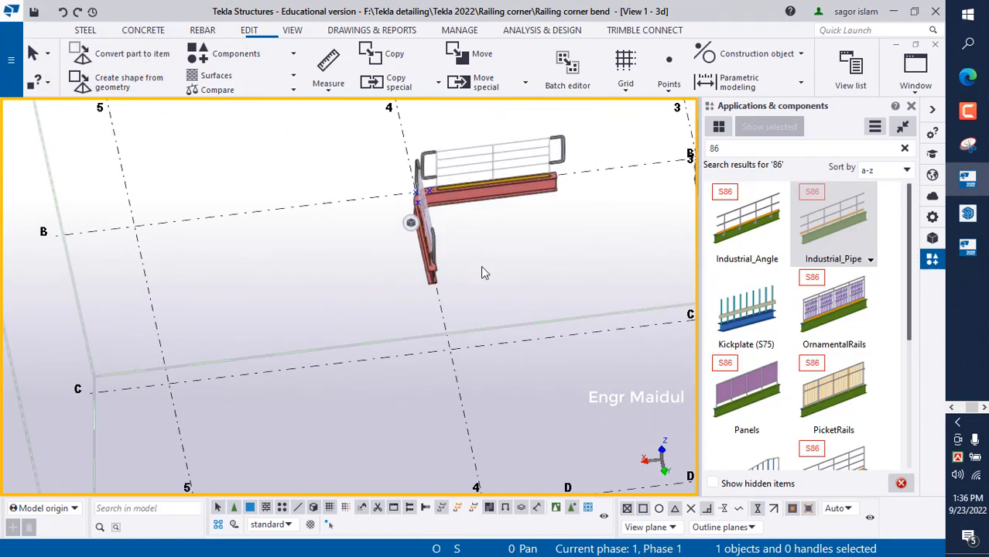
pyautogui.scroll(-2, 543, 246)
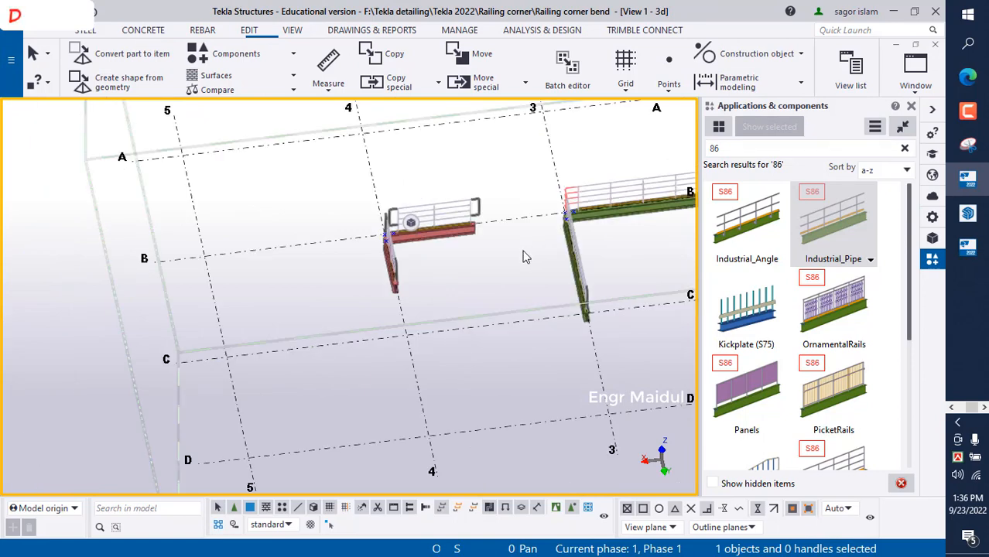
pyautogui.keyDown('ctrl'); pyautogui.moveTo(524, 250); pyautogui.dragTo(527, 210, button='middle'); pyautogui.keyUp('ctrl')
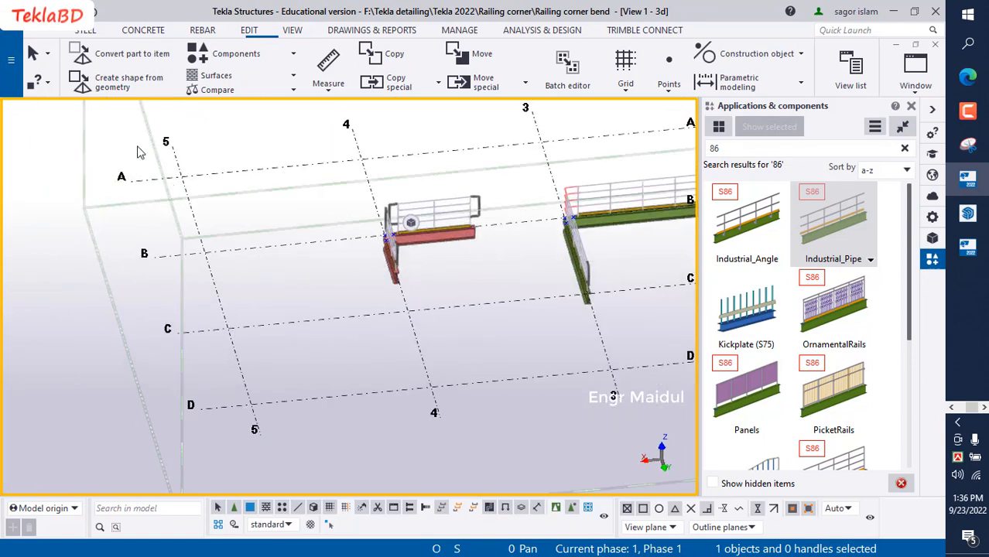
pyautogui.click(87, 30)
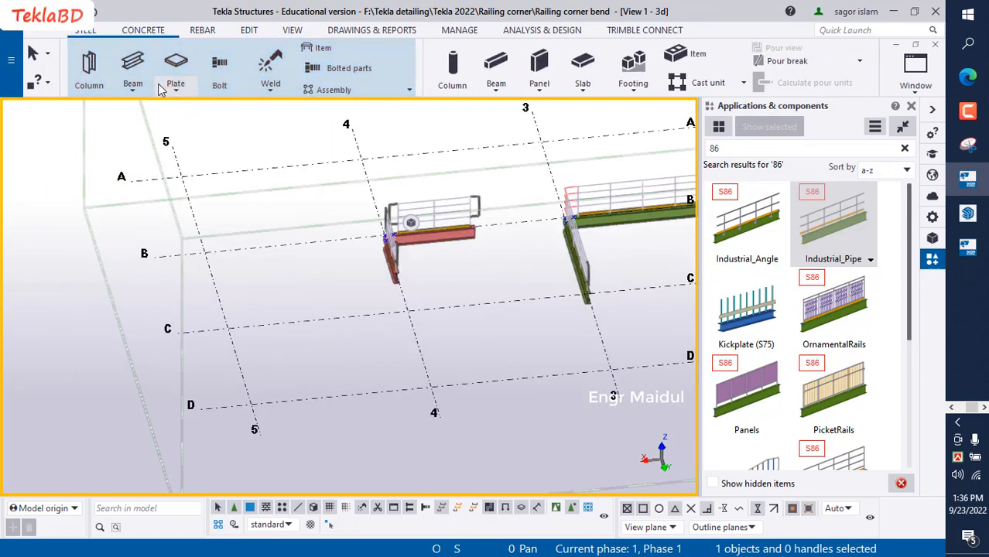
pyautogui.click(133, 88)
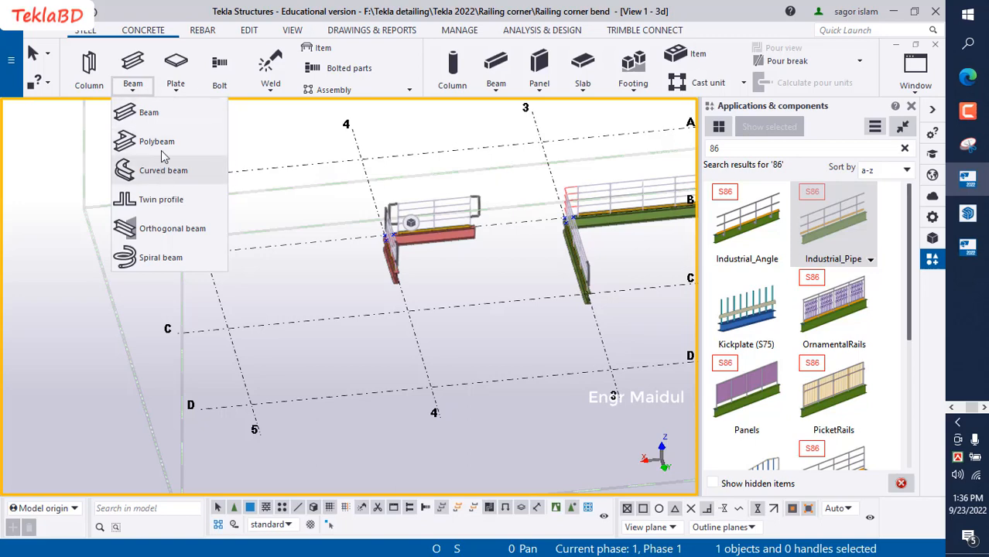
pyautogui.click(163, 149)
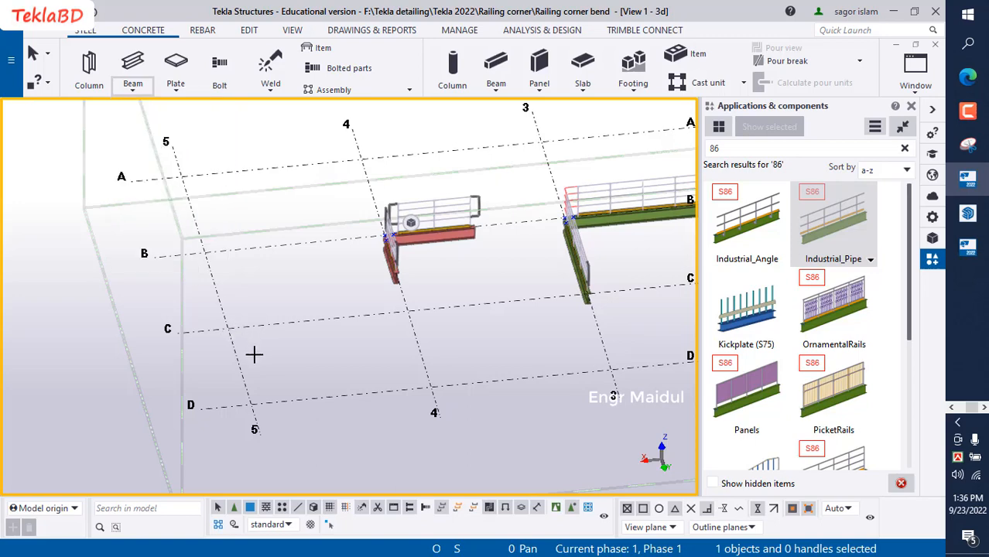
pyautogui.click(252, 403)
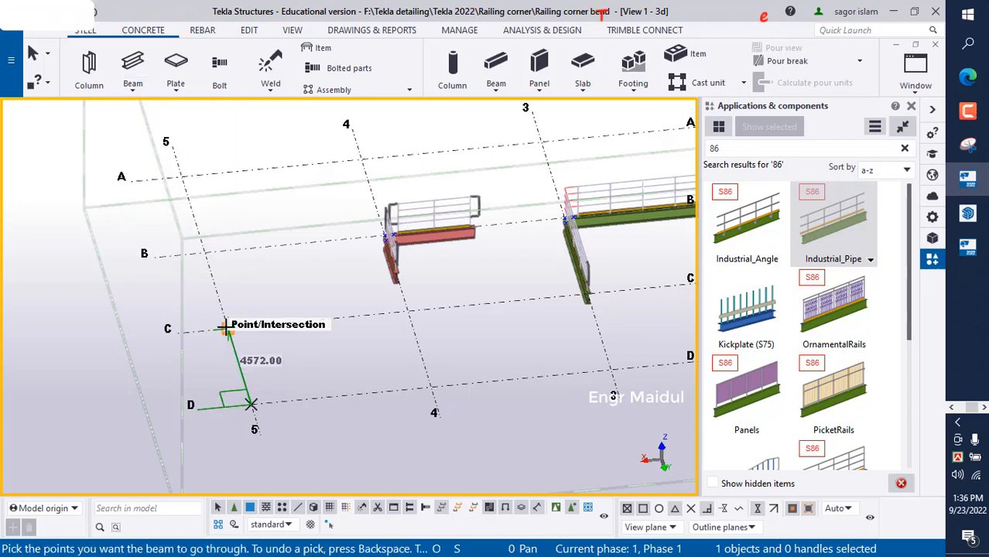
pyautogui.click(227, 329)
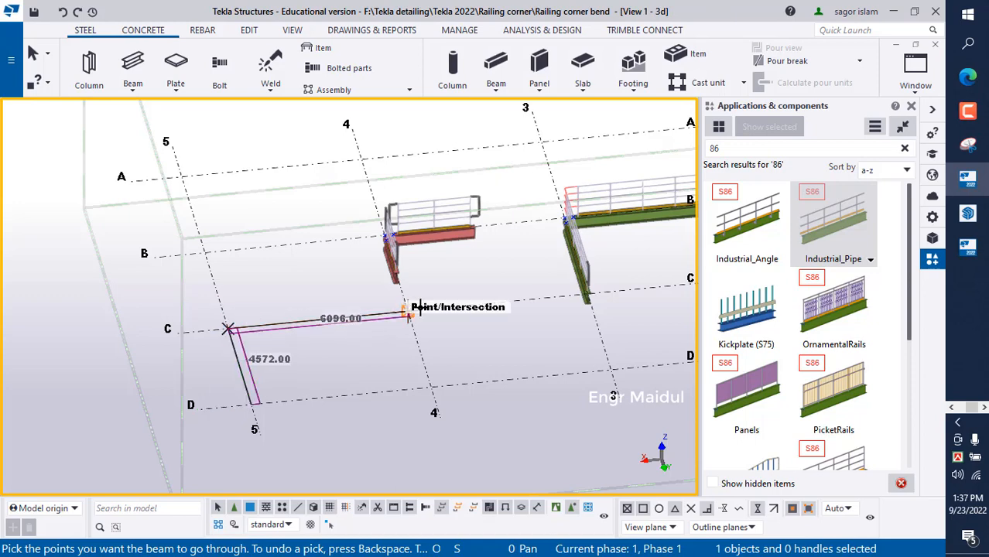
pyautogui.click(407, 311)
pyautogui.middleClick(357, 348)
pyautogui.rightClick(431, 292)
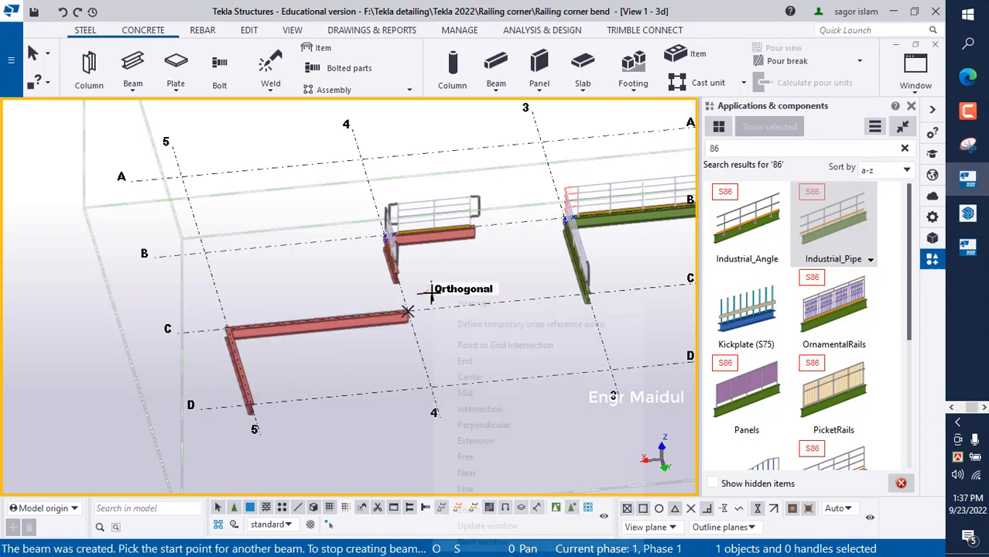
pyautogui.click(443, 301)
# Hide the Applications & components catalog and inspect the new polybeam's corner at grid intersection C-5.
pyautogui.scroll(3, 239, 350)
pyautogui.scroll(4, 221, 321)
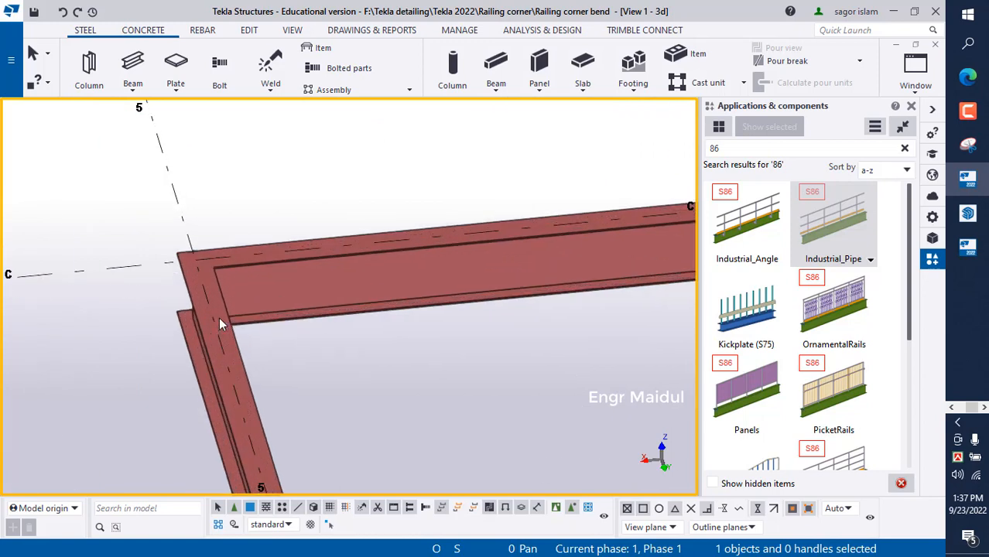
pyautogui.scroll(-2, 219, 315)
pyautogui.scroll(-1, 219, 316)
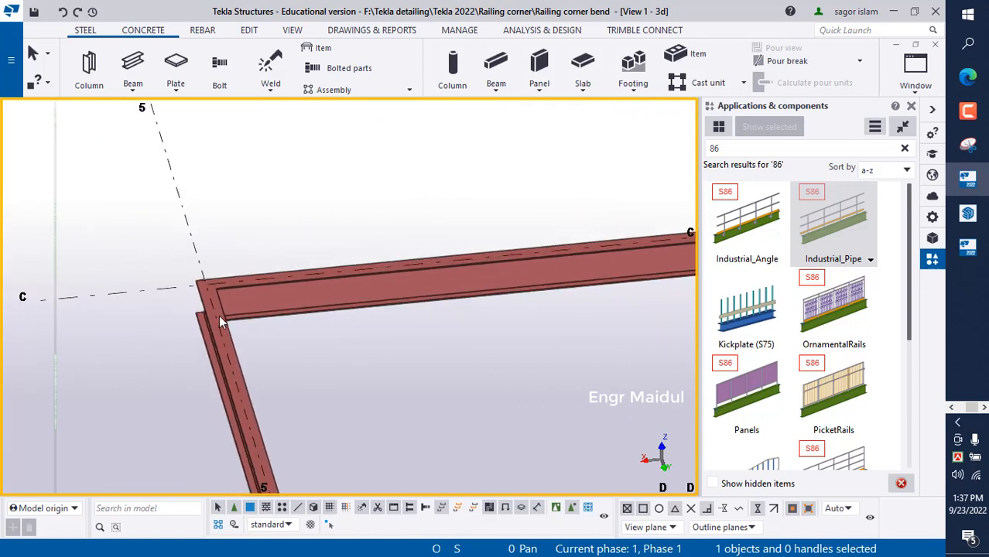
pyautogui.click(912, 109)
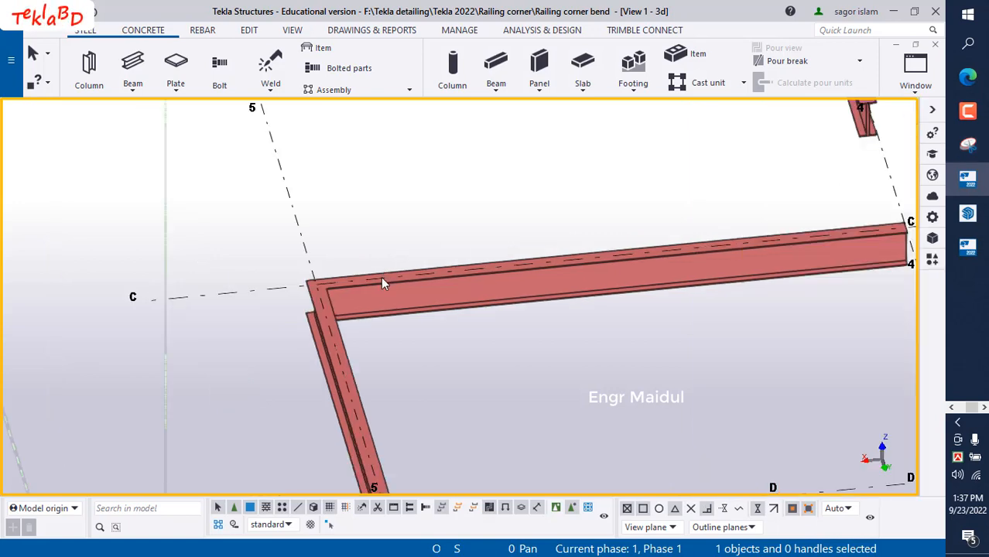
pyautogui.scroll(-2, 577, 305)
pyautogui.scroll(3, 426, 314)
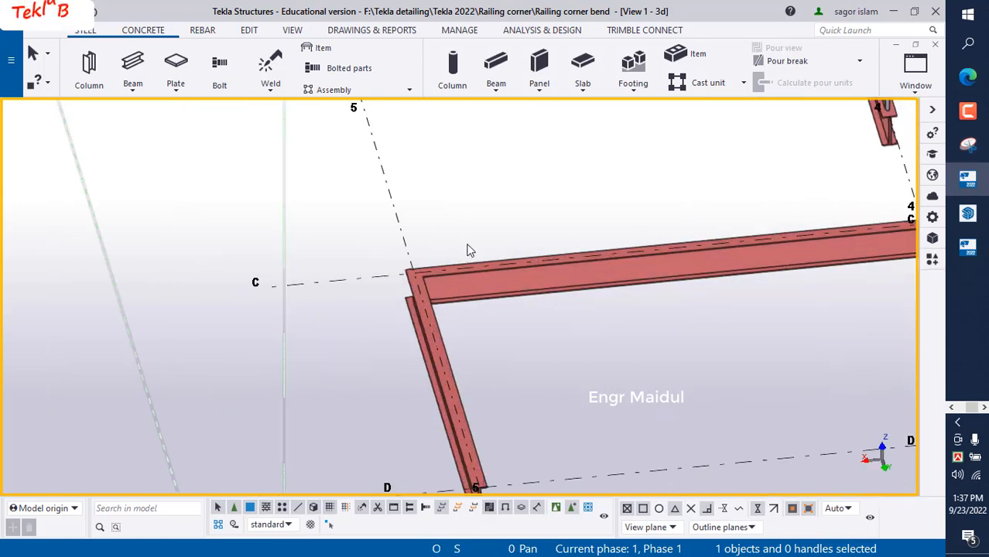
pyautogui.scroll(2, 421, 315)
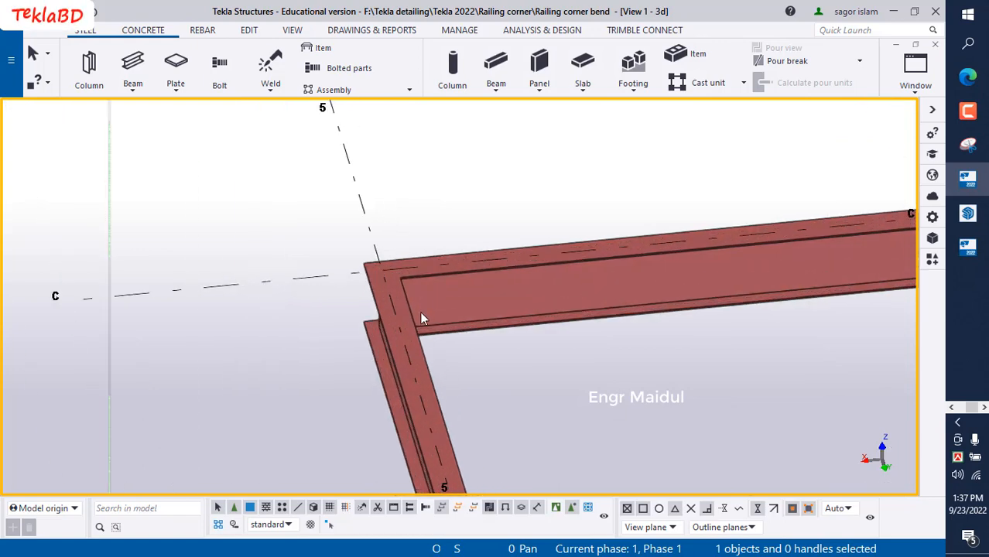
# Round the polybeam's corner at grid intersection C-5 with a Rounding corner chamfer of 300 mm radius and close the properties.
pyautogui.keyDown('ctrl'); pyautogui.moveTo(421, 312); pyautogui.dragTo(451, 291, button='middle'); pyautogui.keyUp('ctrl')
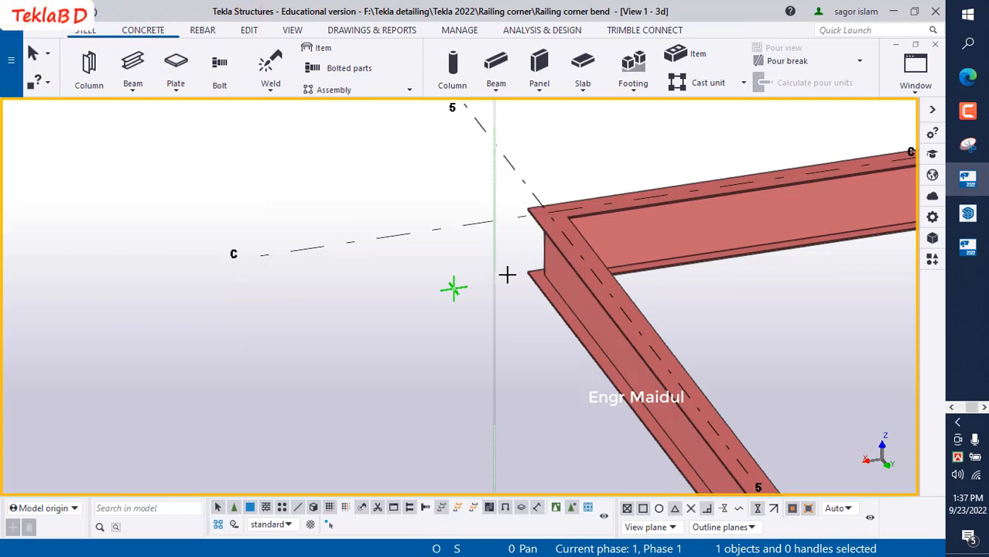
pyautogui.keyDown('ctrl'); pyautogui.moveTo(543, 283); pyautogui.dragTo(591, 285, button='middle'); pyautogui.keyUp('ctrl')
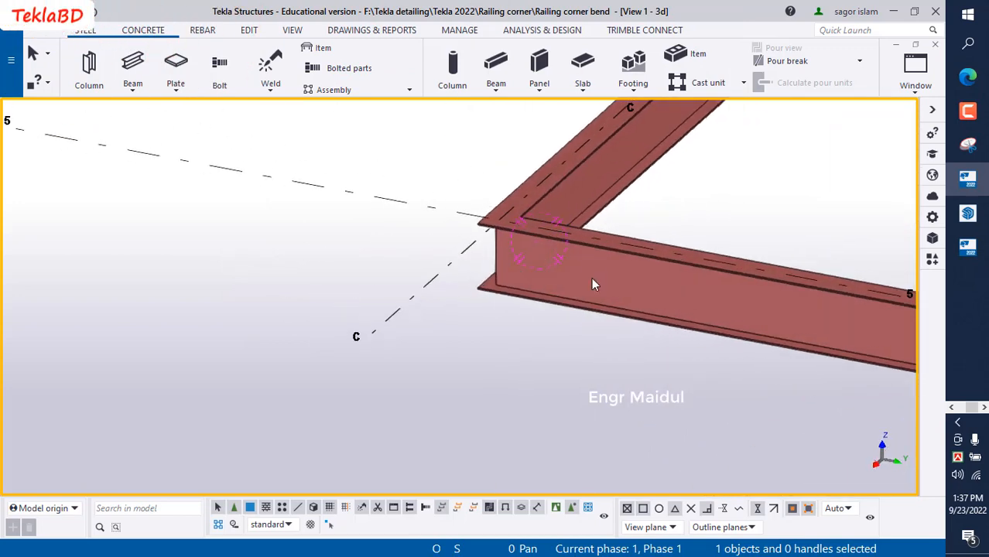
pyautogui.scroll(5, 587, 247)
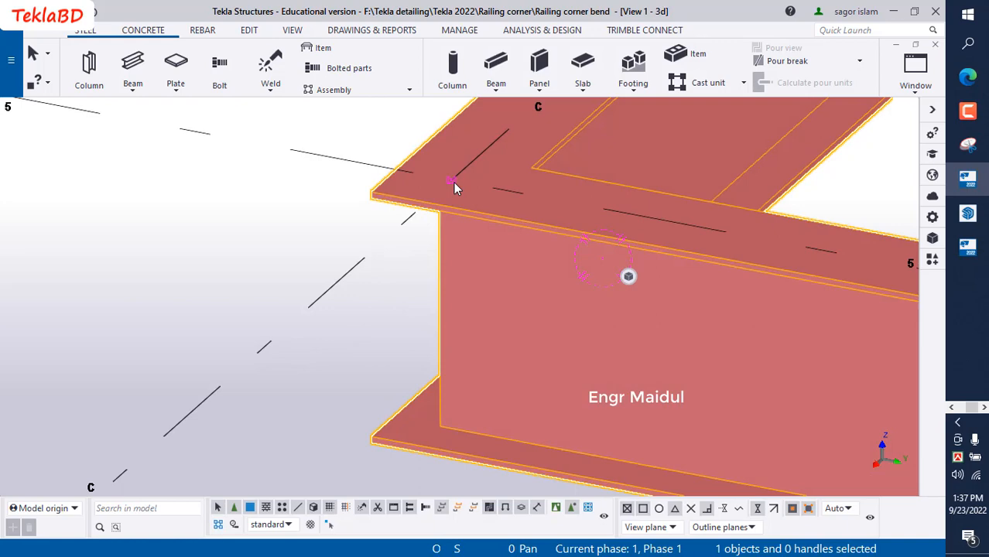
pyautogui.doubleClick(454, 183)
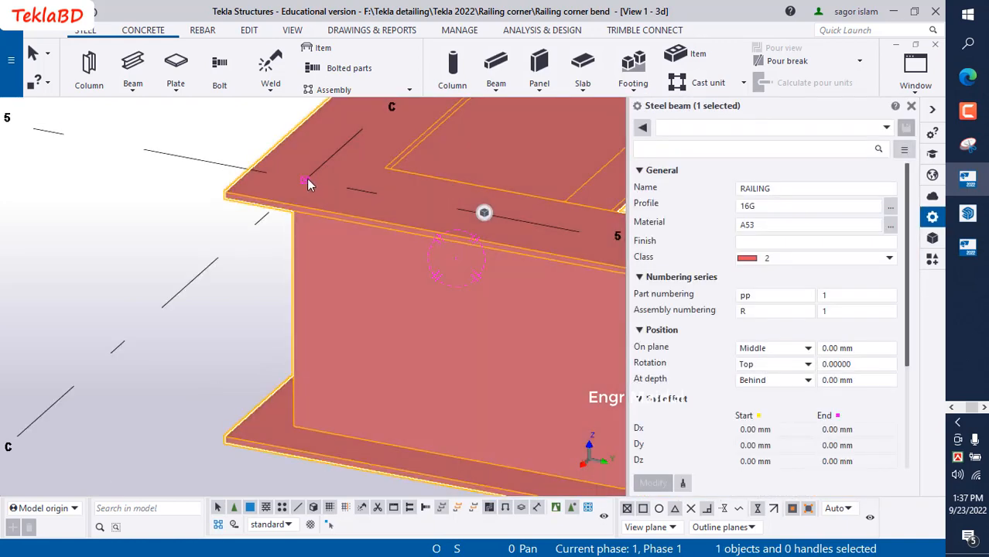
pyautogui.click(306, 181)
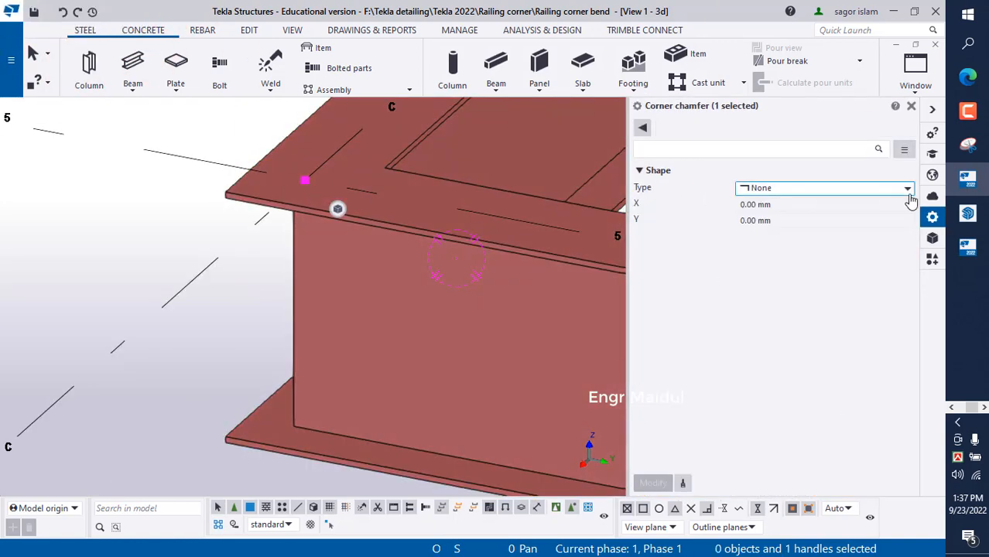
pyautogui.click(822, 191)
pyautogui.click(803, 231)
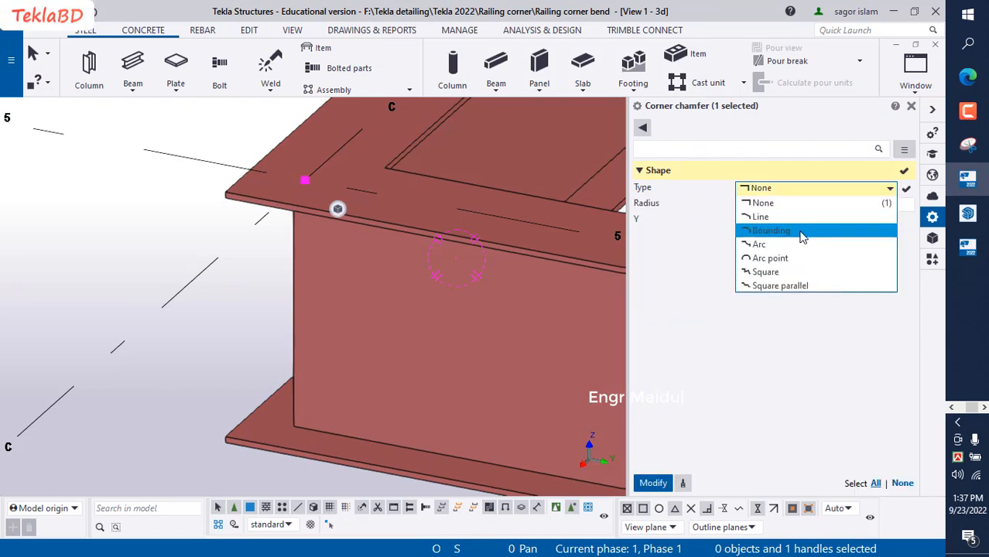
pyautogui.click(776, 205)
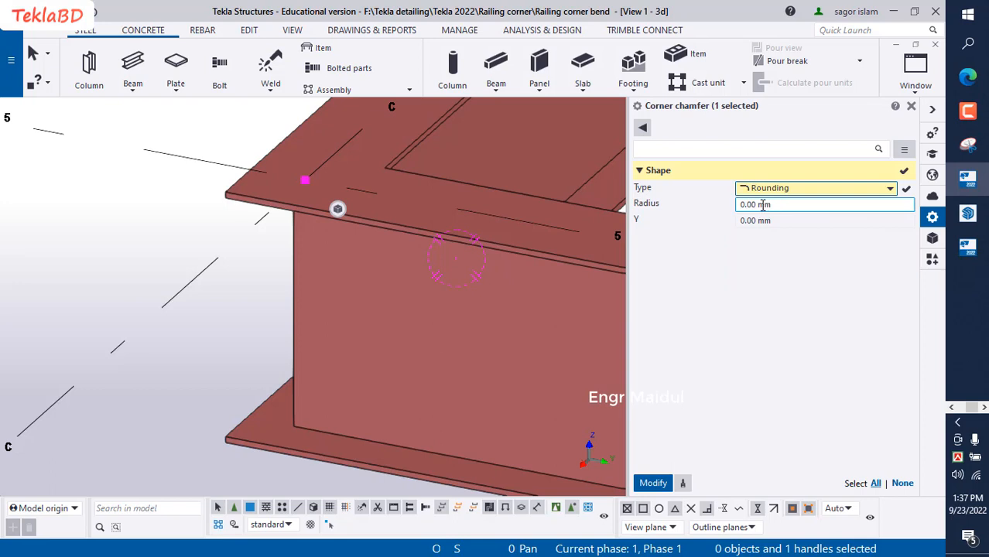
pyautogui.moveTo(758, 205); pyautogui.dragTo(732, 216)
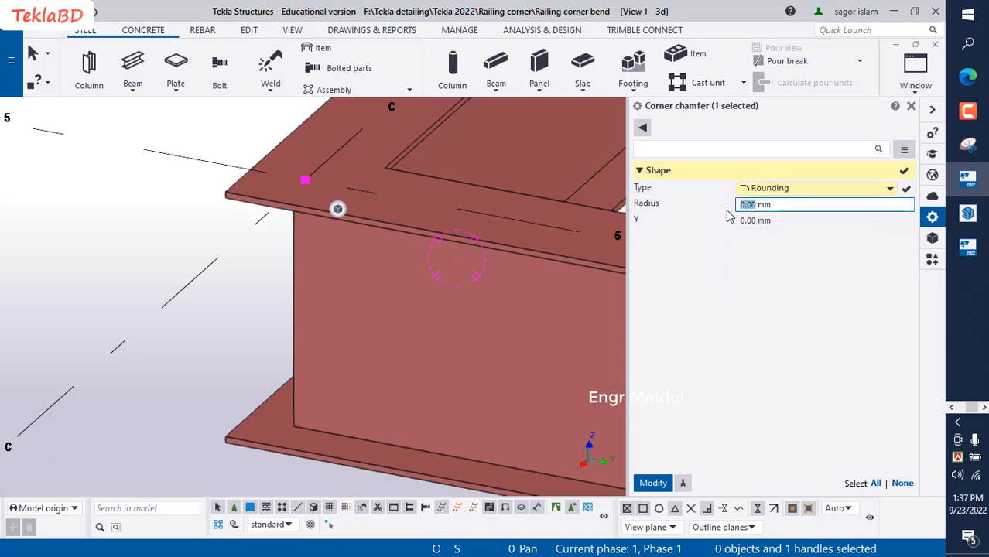
pyautogui.write('3')
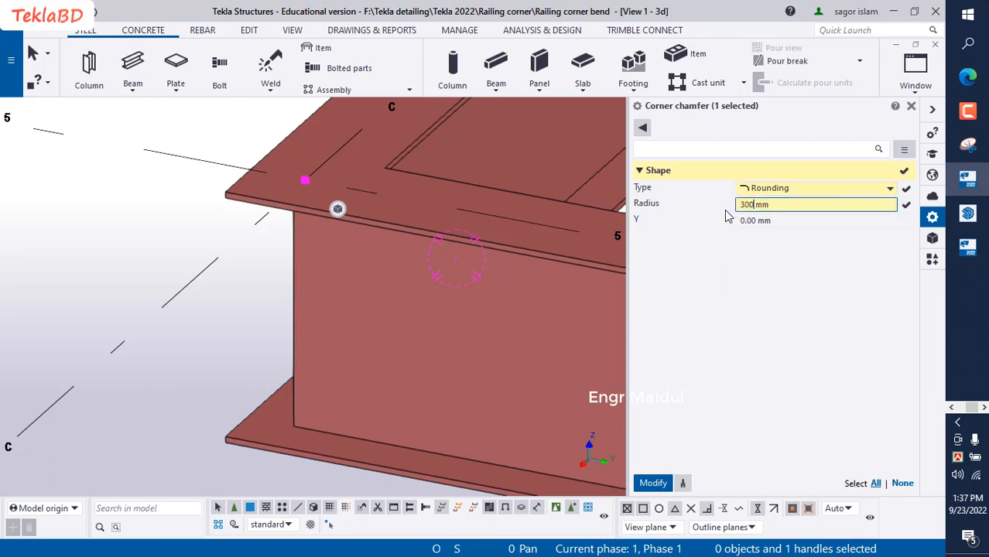
pyautogui.click(639, 483)
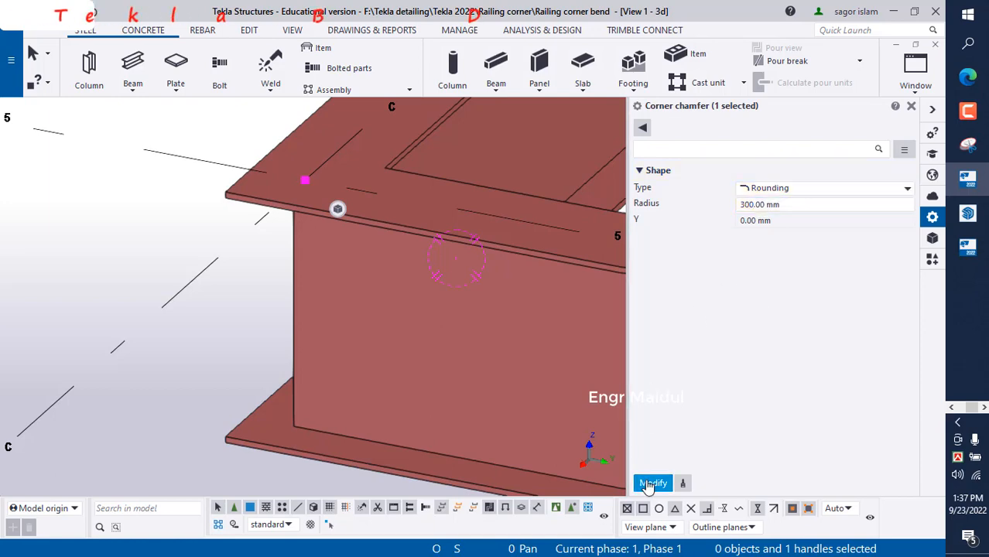
pyautogui.click(911, 105)
# Add a point at grid intersection C-5 beside the polybeam's rounded corner, using the At any position option, and end the command.
pyautogui.scroll(-8, 399, 294)
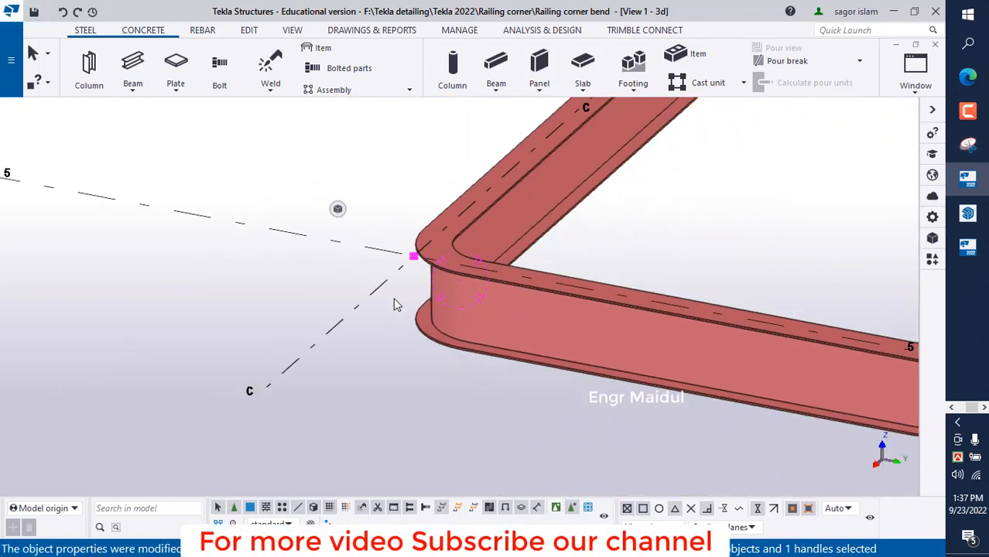
pyautogui.moveTo(399, 313)
pyautogui.keyDown('ctrl'); pyautogui.mouseDown(button='middle')
pyautogui.moveTo(411, 311)
pyautogui.moveTo(386, 314)
pyautogui.mouseUp(button='middle'); pyautogui.keyUp('ctrl')
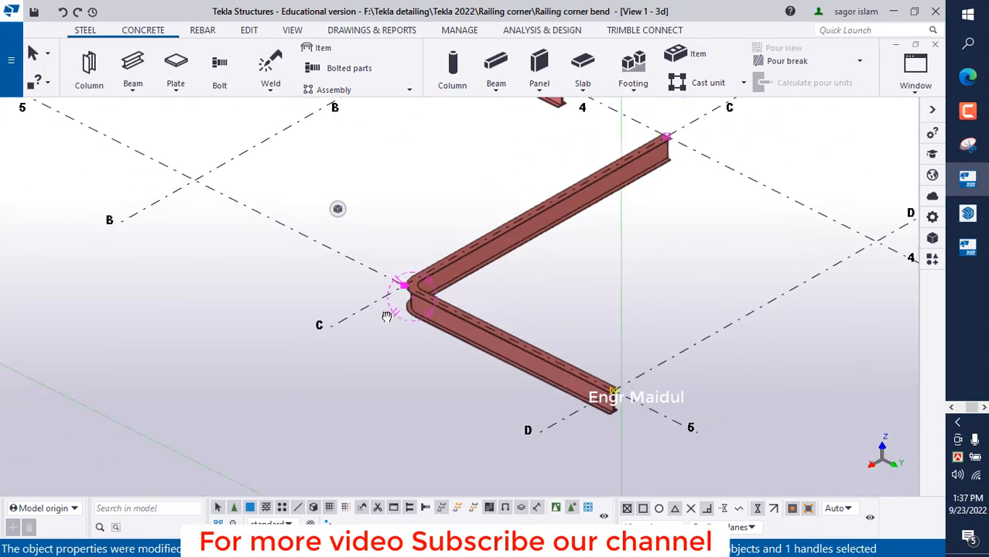
pyautogui.scroll(4, 433, 277)
pyautogui.scroll(5, 362, 299)
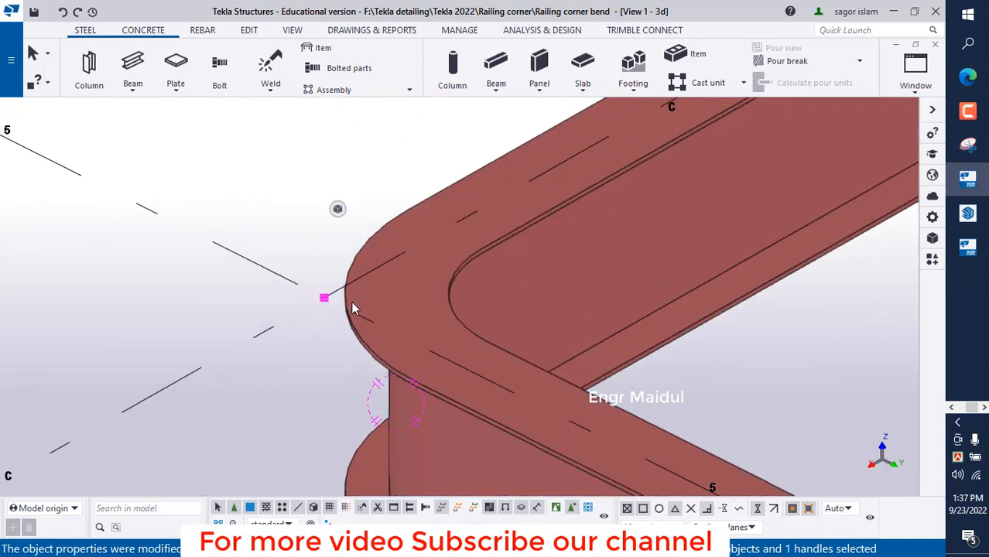
pyautogui.click(301, 261)
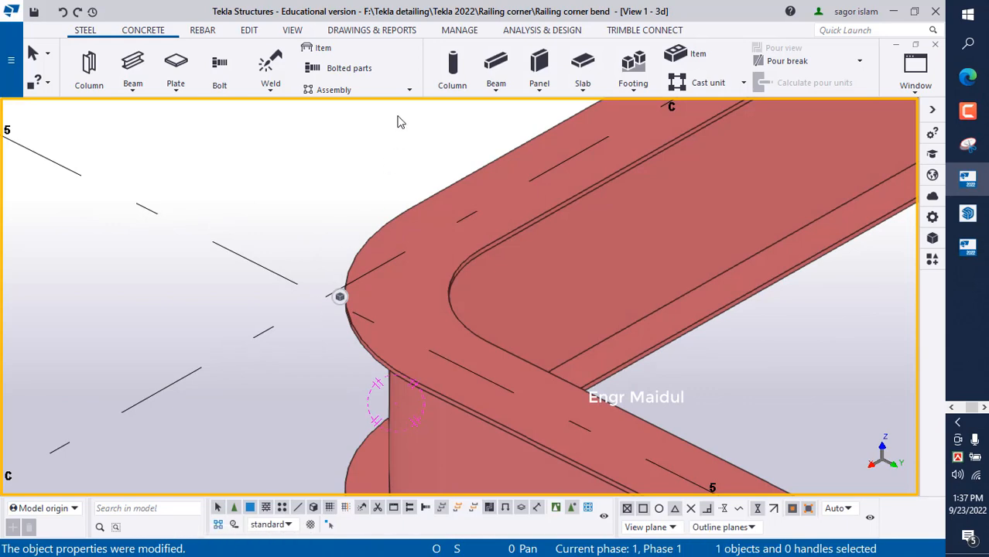
pyautogui.click(248, 30)
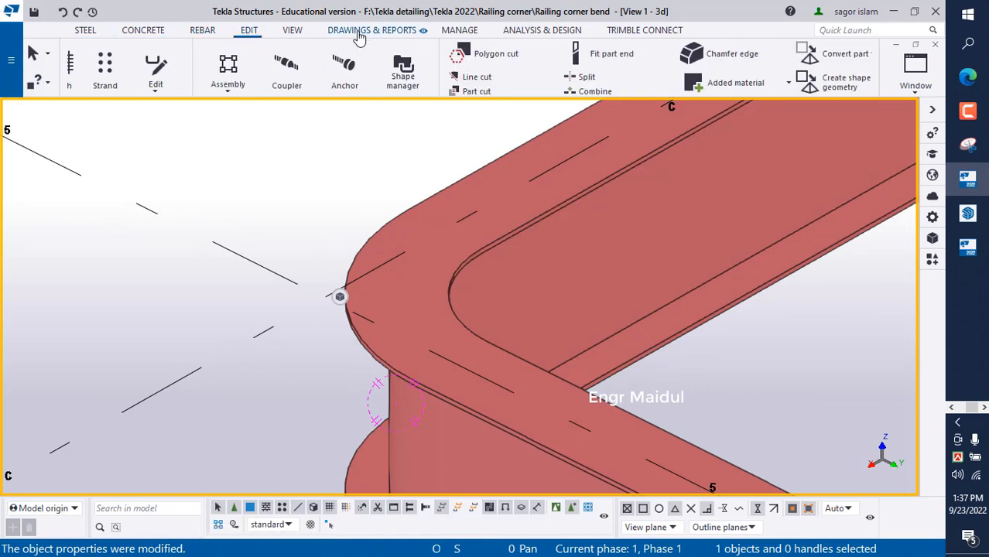
pyautogui.scroll(-5, 665, 78)
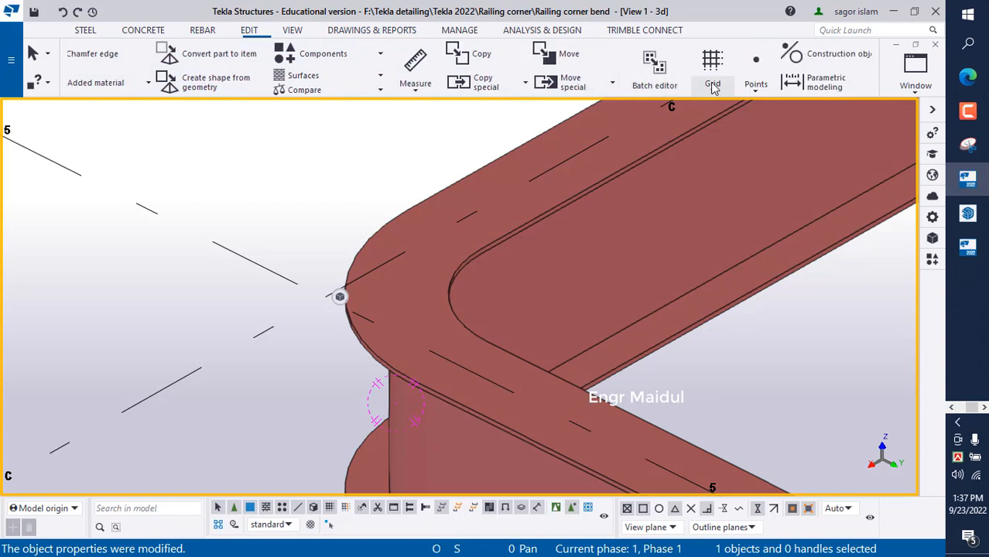
pyautogui.click(741, 86)
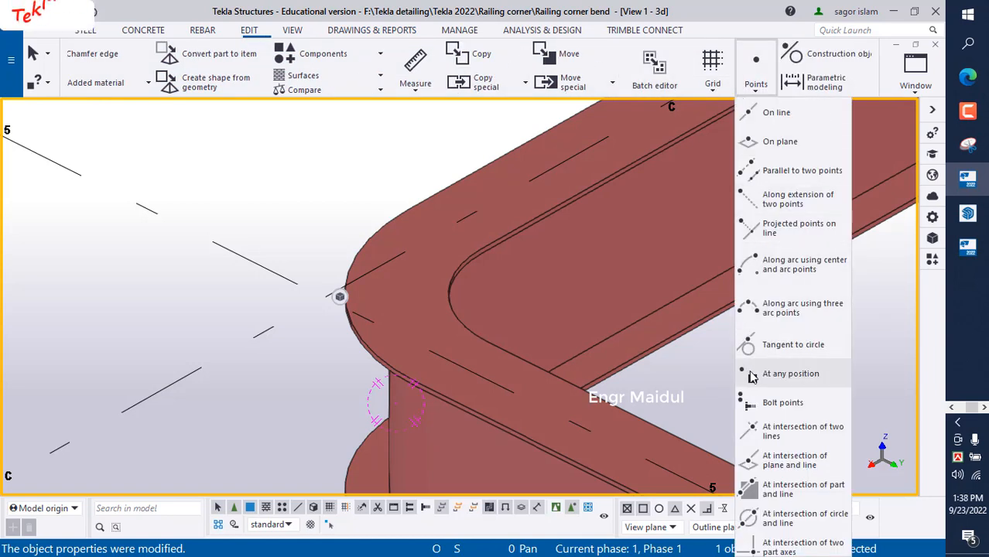
pyautogui.click(781, 374)
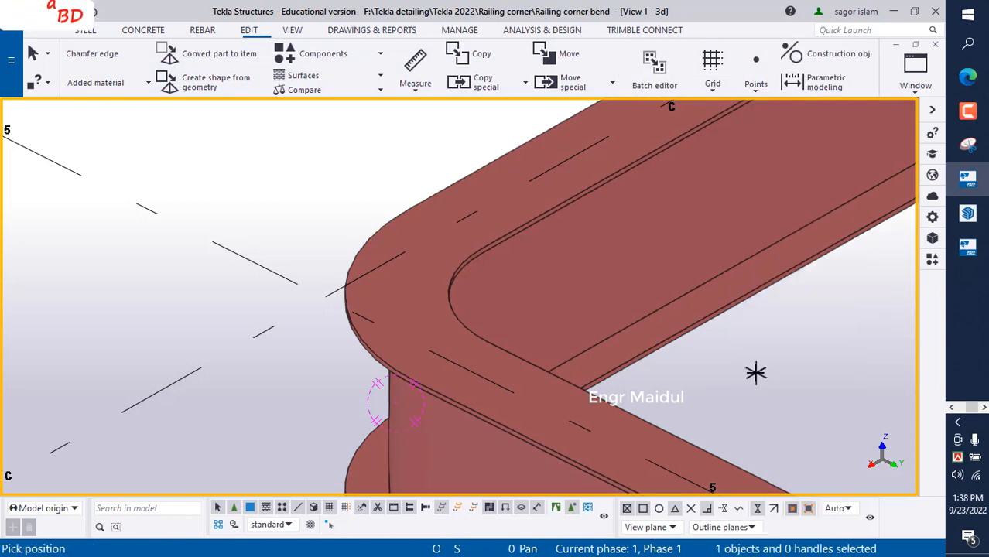
pyautogui.click(324, 297)
pyautogui.rightClick(291, 206)
pyautogui.click(329, 212)
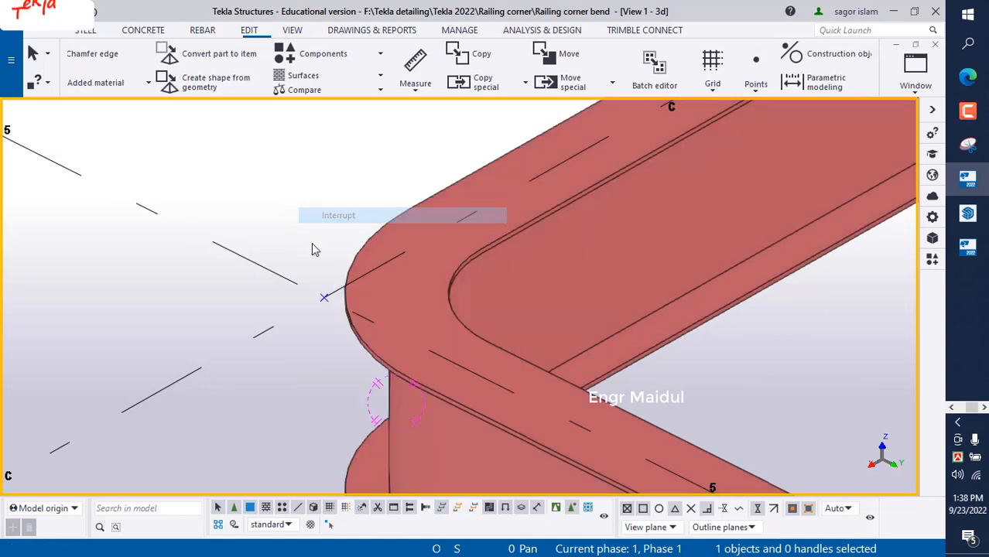
# Copy the point at C-5 by 300 mm along grid line 5 towards D and end the copying.
pyautogui.rightClick(292, 194)
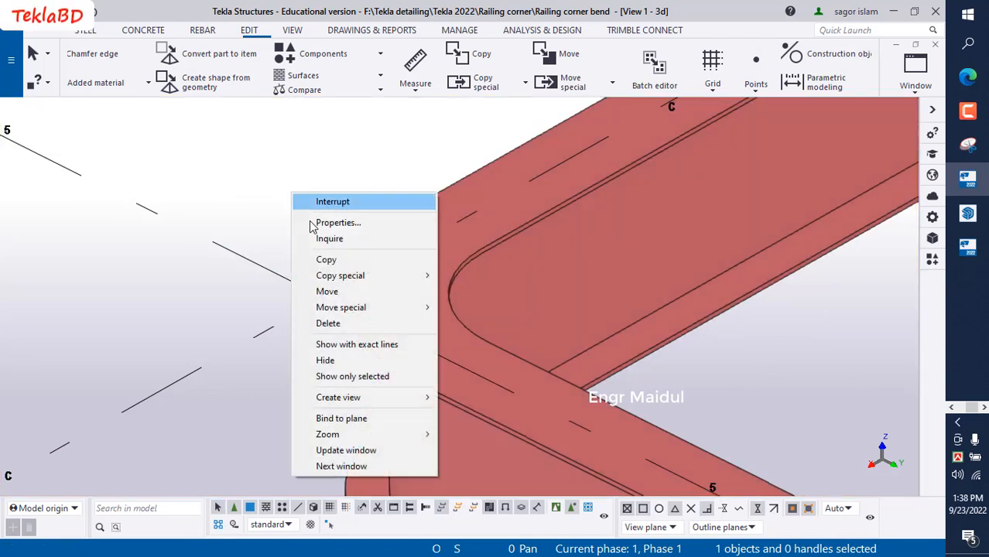
pyautogui.click(353, 261)
pyautogui.click(324, 297)
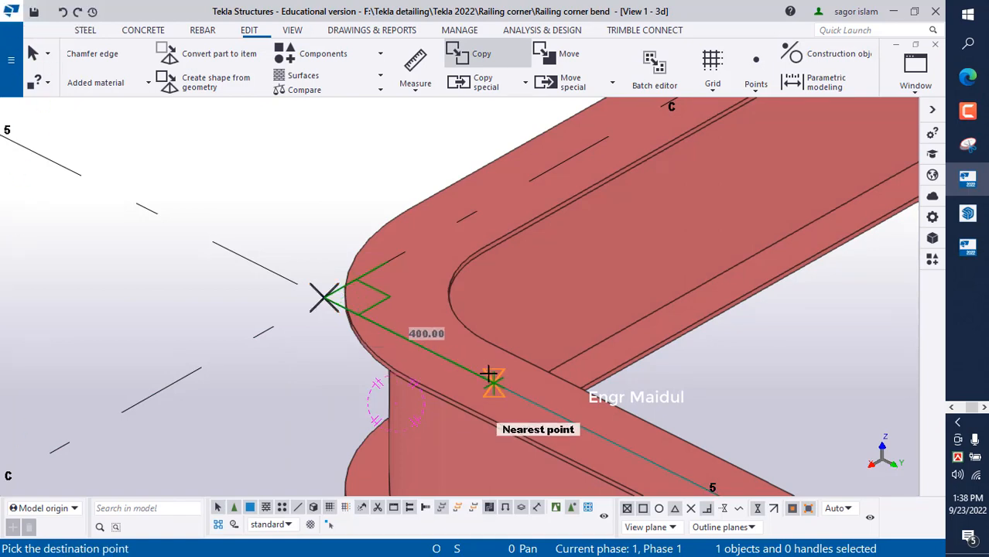
pyautogui.write('300')
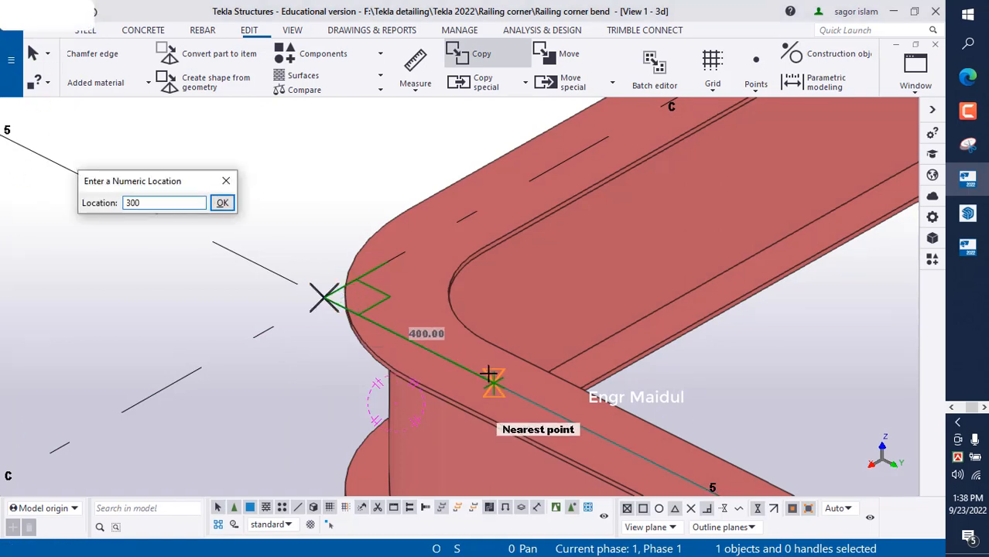
pyautogui.press('Return')
pyautogui.rightClick(294, 178)
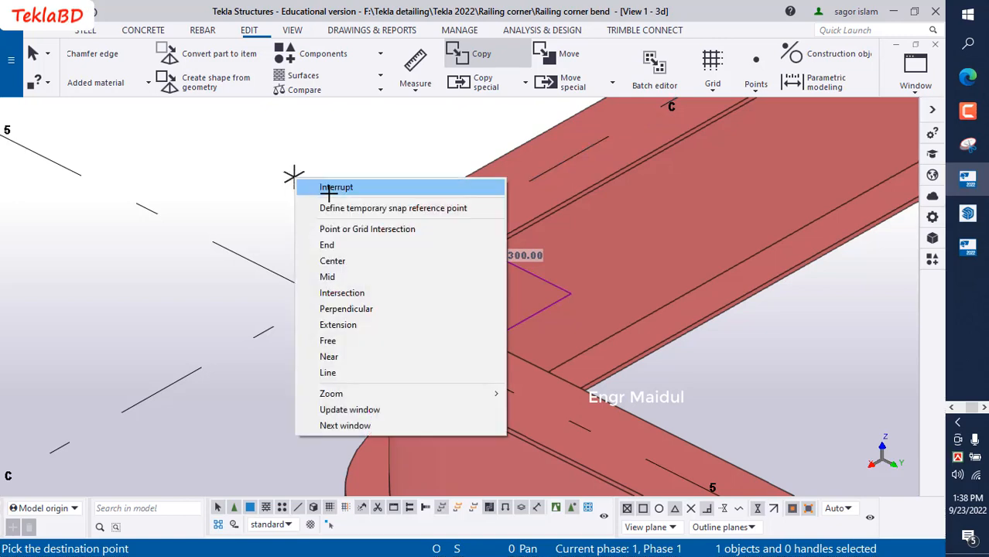
pyautogui.click(310, 186)
# Copy the point at C-5 by 300 mm along grid line C towards grid line 4 and end the copying.
pyautogui.moveTo(272, 246); pyautogui.dragTo(347, 345)
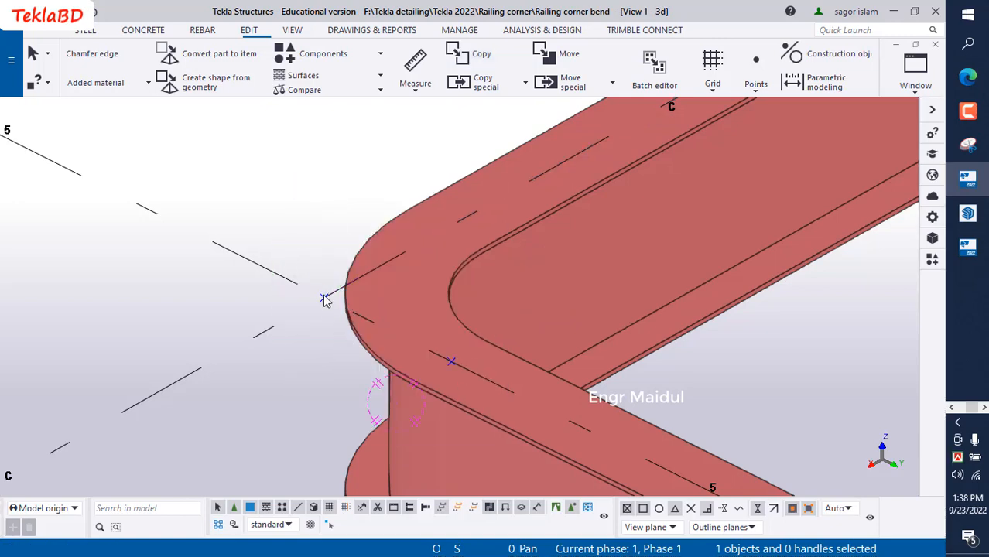
pyautogui.rightClick(311, 263)
pyautogui.click(340, 329)
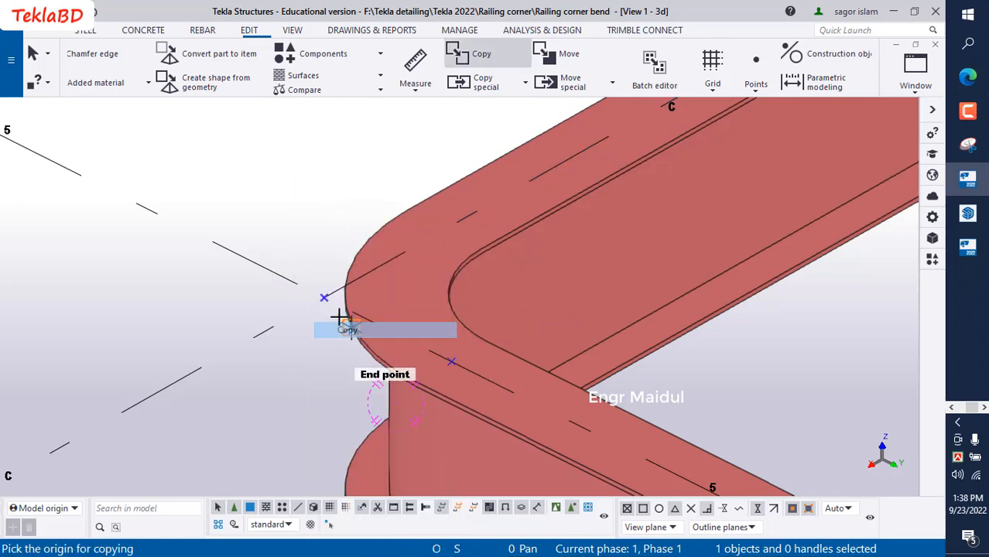
pyautogui.click(324, 297)
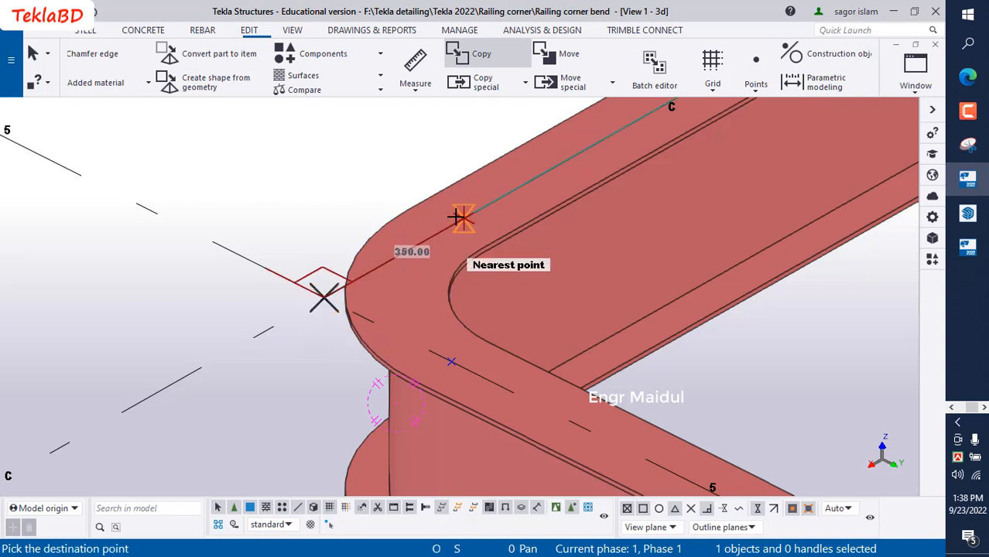
pyautogui.write('300')
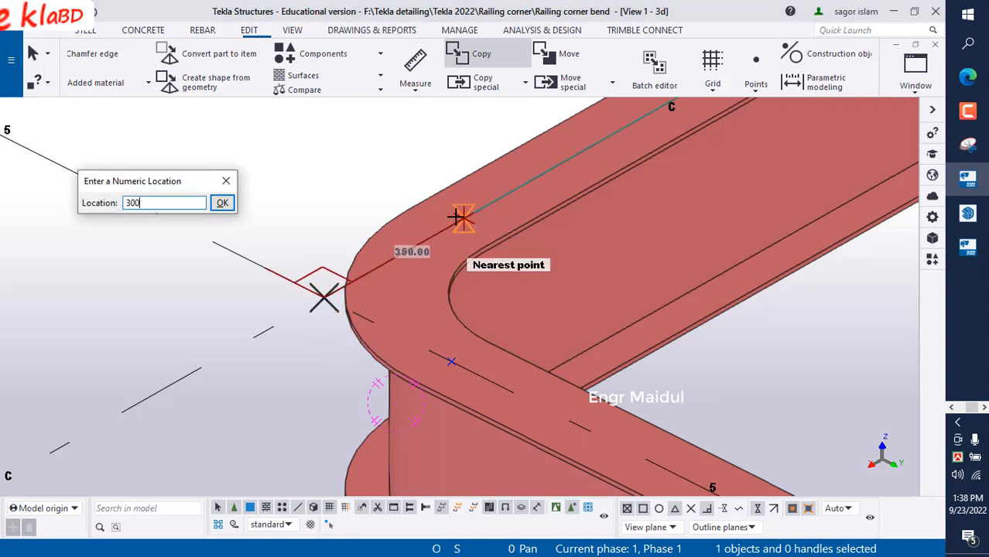
pyautogui.press('Return')
pyautogui.rightClick(276, 173)
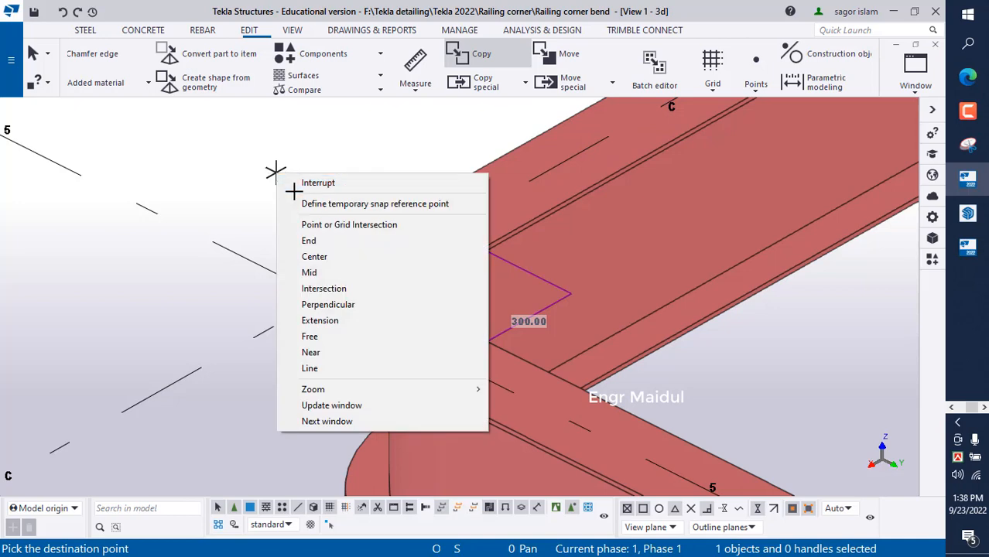
pyautogui.click(309, 182)
# Search the applications and components catalog for 86.
pyautogui.scroll(-10, 265, 225)
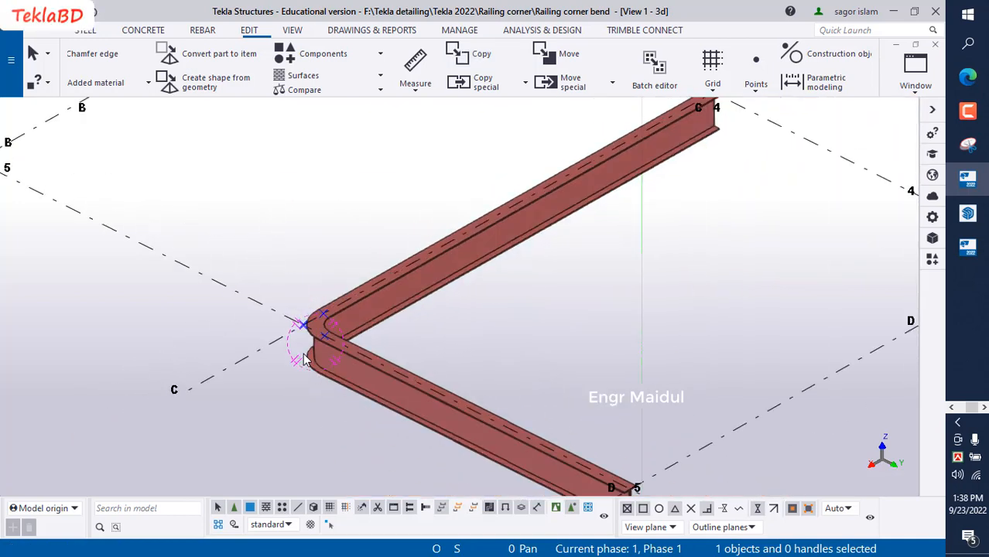
pyautogui.scroll(-2, 306, 358)
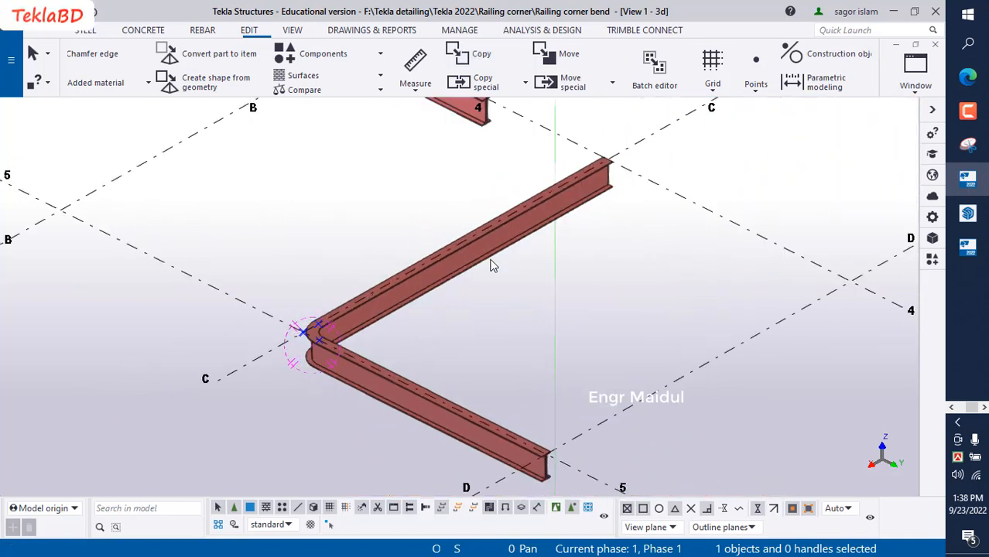
pyautogui.click(933, 267)
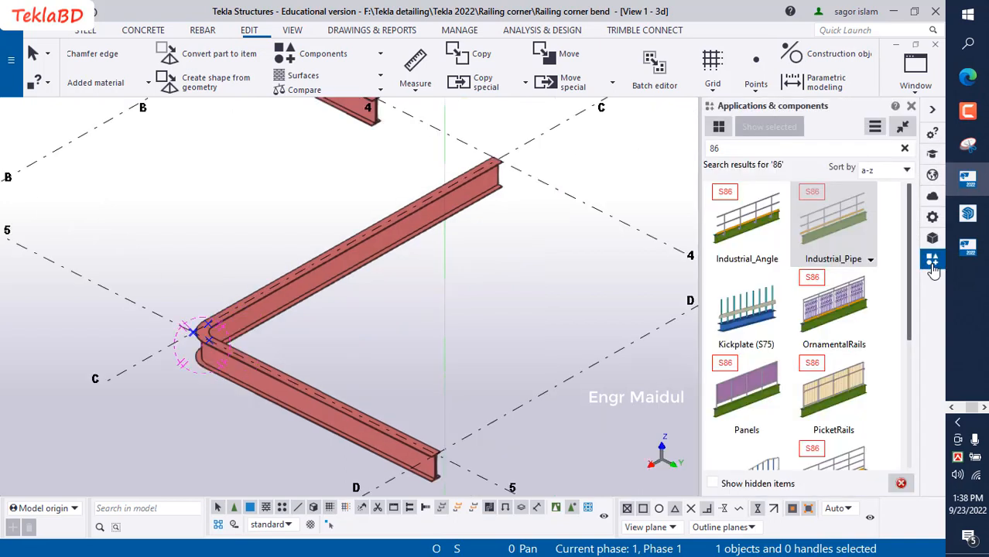
pyautogui.click(731, 149)
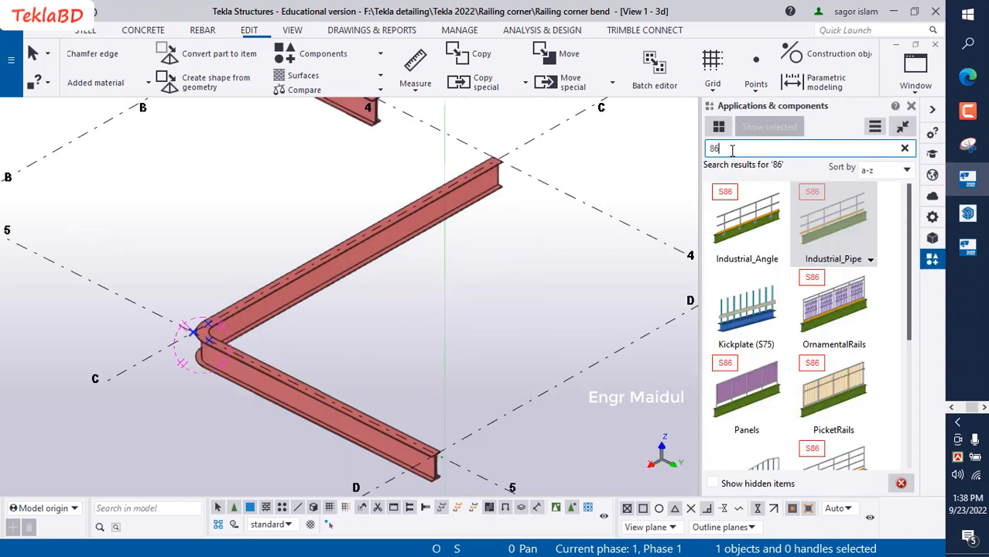
pyautogui.doubleClick(712, 149)
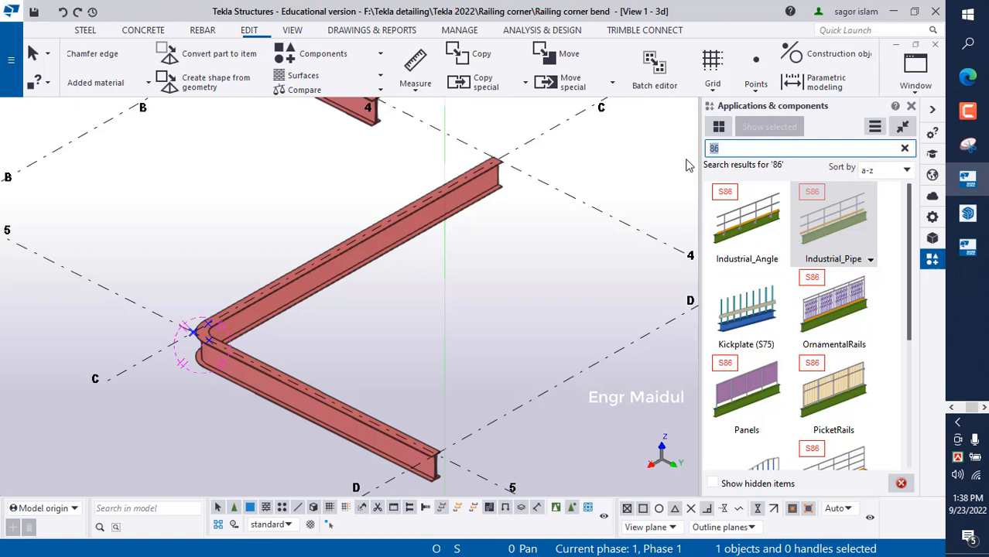
pyautogui.write('8')
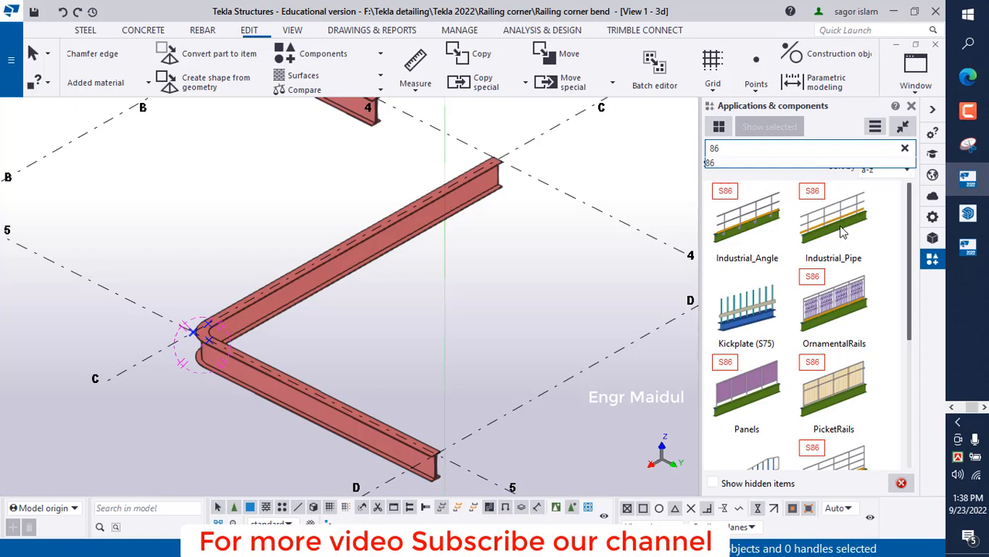
# Add an Industrial_Pipe railing on the polybeam from grid intersection C-4 to the copied point on grid line C near the corner, and end the command.
pyautogui.click(841, 232)
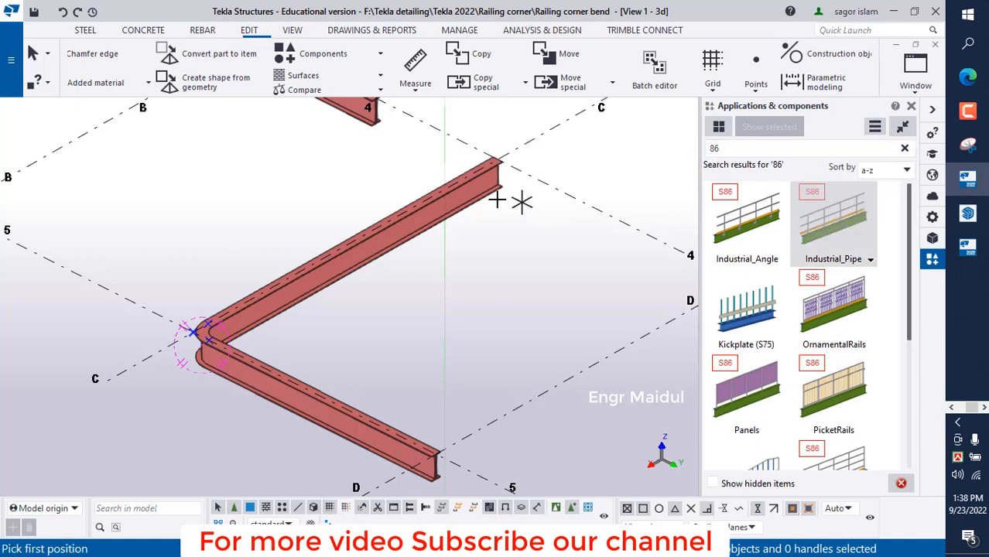
pyautogui.scroll(5, 487, 157)
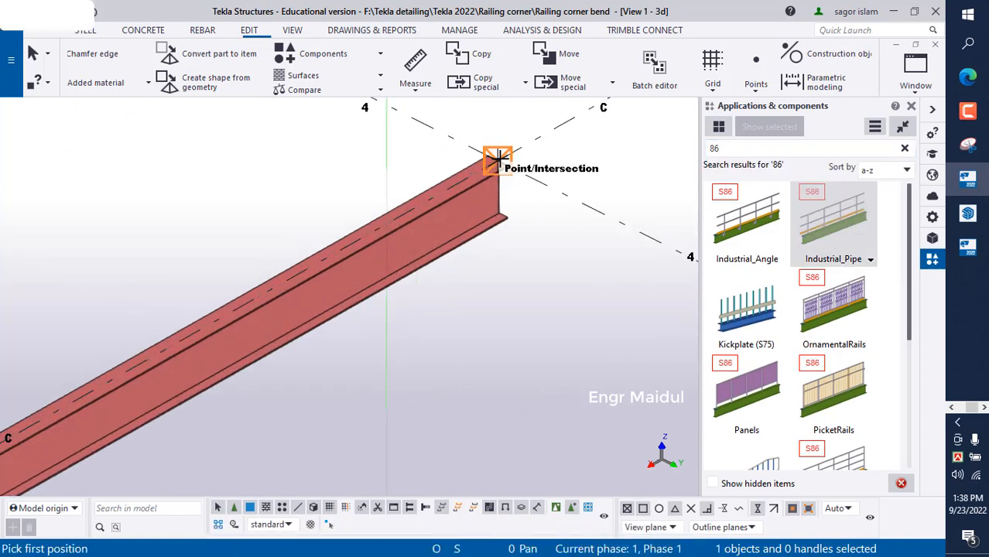
pyautogui.click(497, 158)
pyautogui.scroll(-5, 498, 159)
pyautogui.scroll(5, 139, 359)
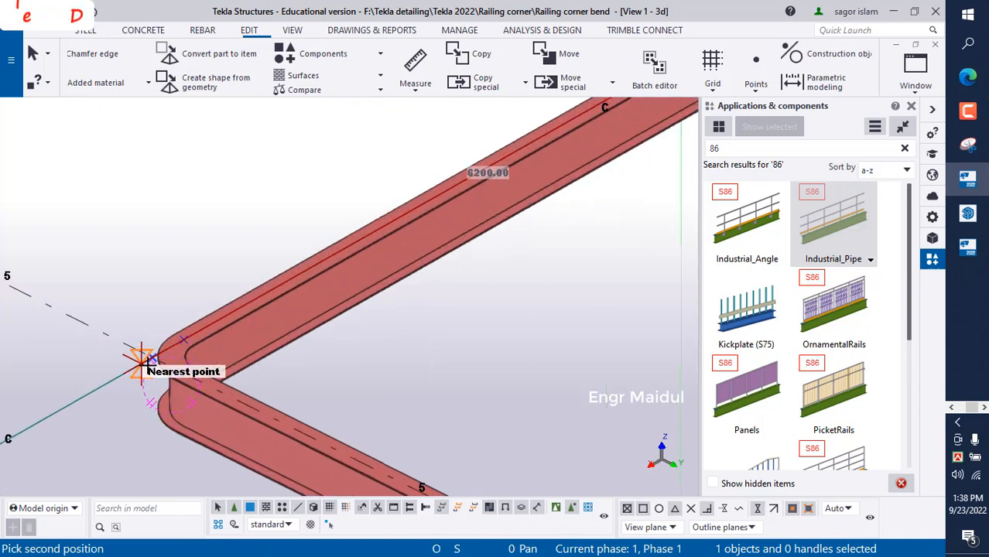
pyautogui.scroll(2, 140, 358)
pyautogui.scroll(2, 143, 353)
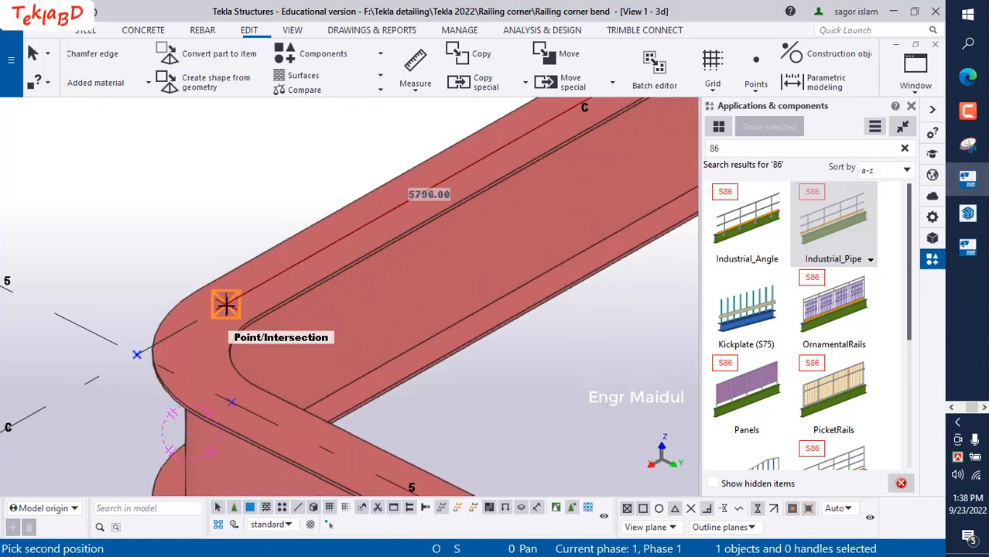
pyautogui.click(225, 304)
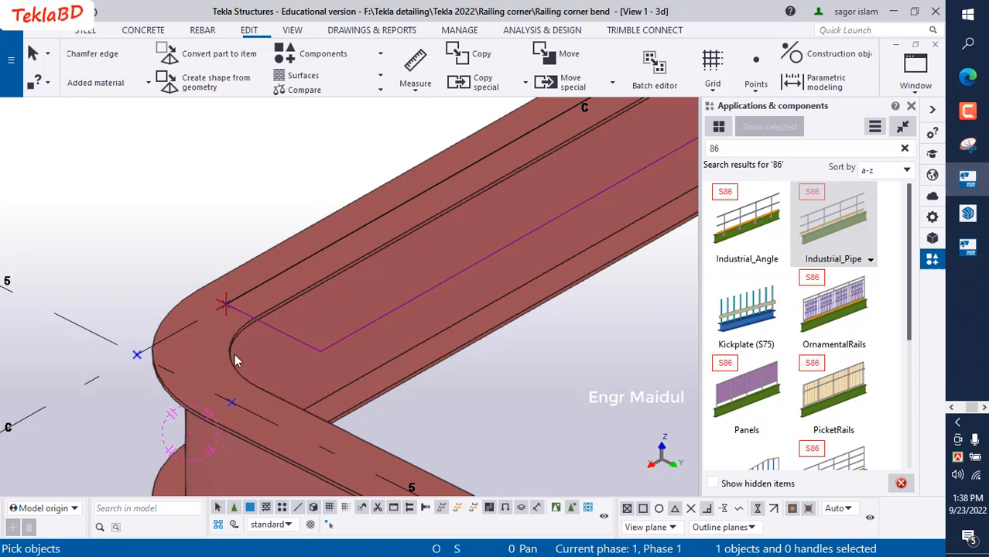
pyautogui.click(342, 311)
pyautogui.scroll(-6, 324, 320)
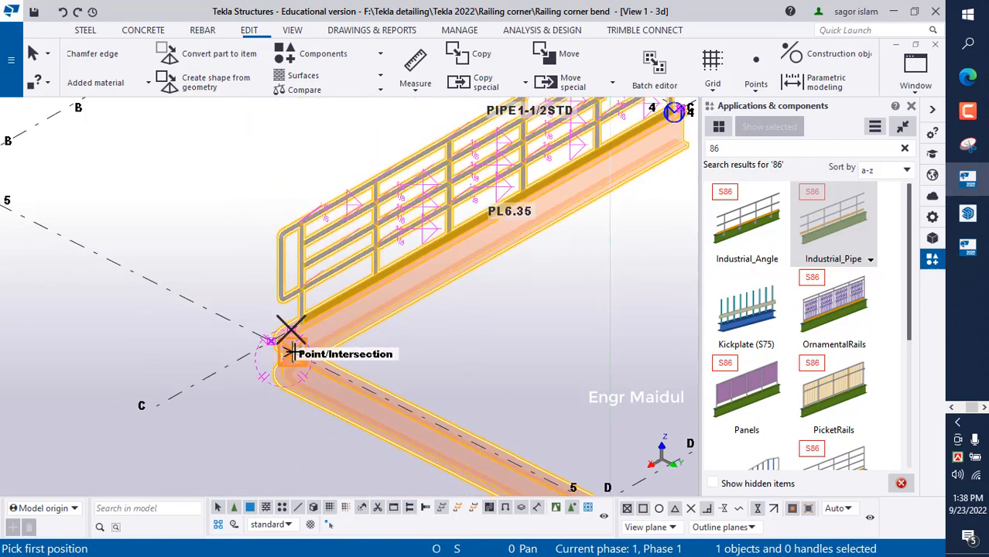
pyautogui.rightClick(240, 248)
pyautogui.click(259, 256)
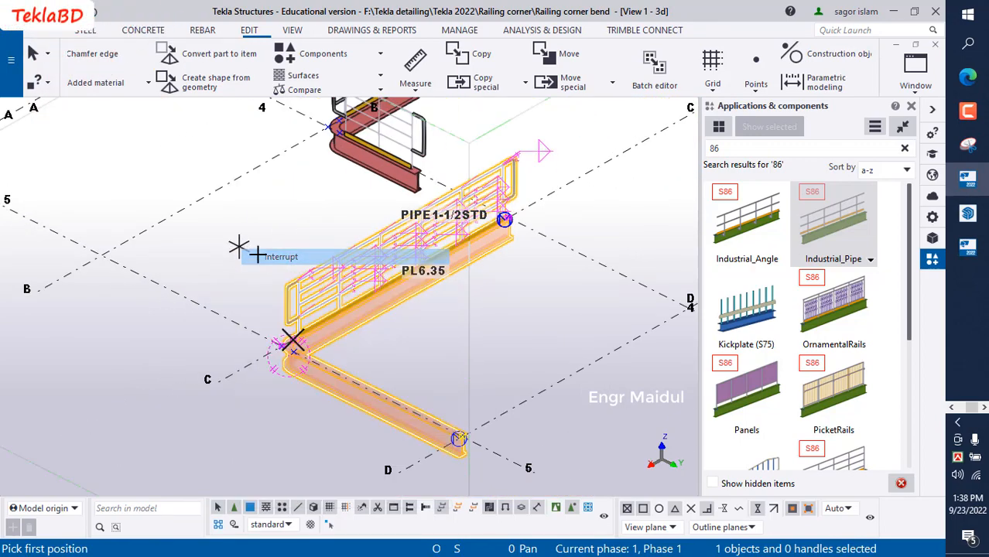
# Add a second Industrial_Pipe railing on the polybeam from grid intersection D-5 to the copied point on grid line 5, and end the command.
pyautogui.scroll(3, 325, 306)
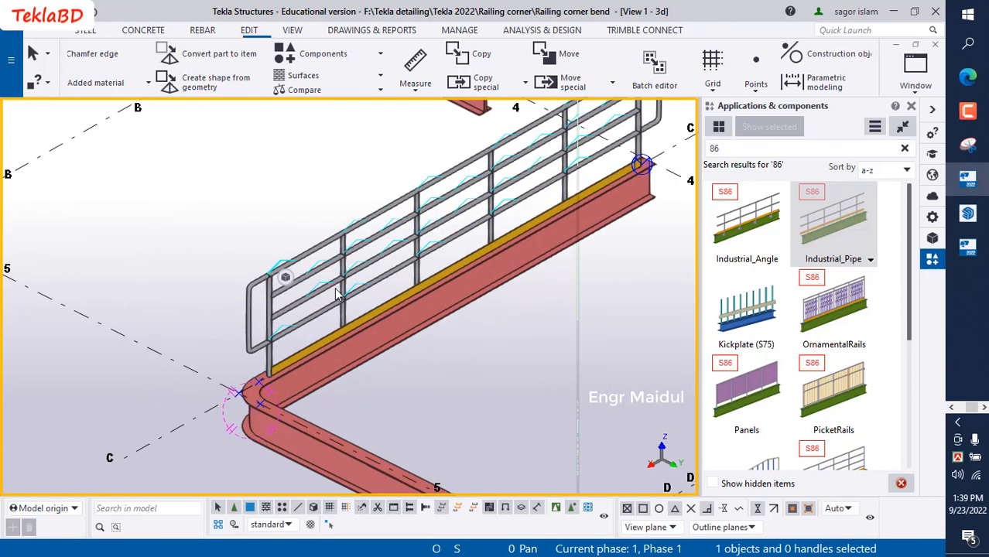
pyautogui.scroll(-4, 287, 383)
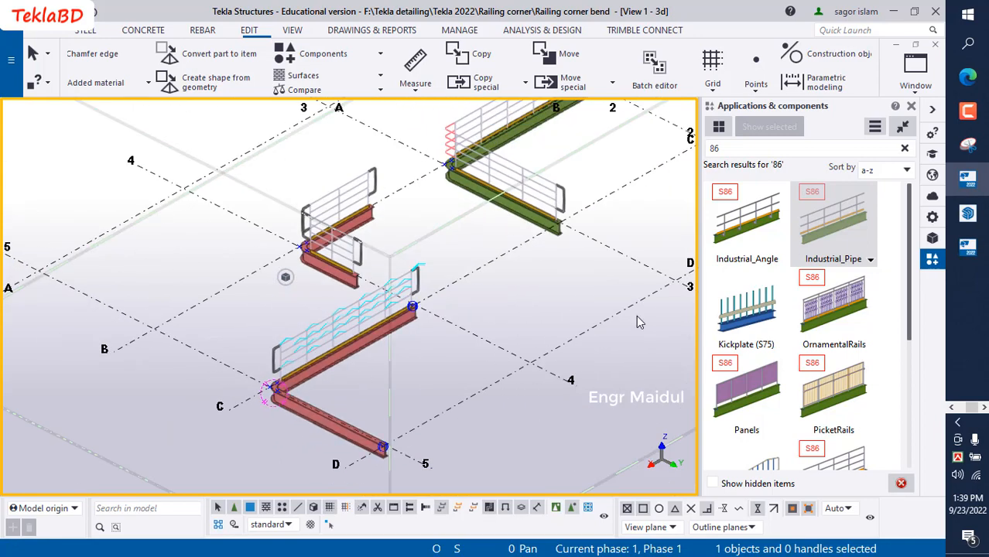
pyautogui.click(825, 250)
pyautogui.scroll(6, 381, 456)
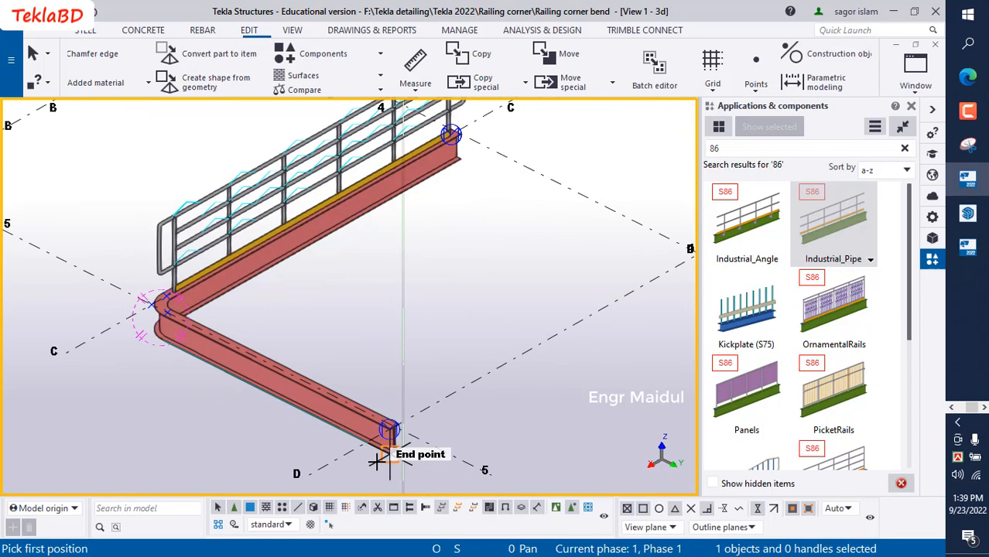
pyautogui.click(414, 396)
pyautogui.scroll(-4, 414, 396)
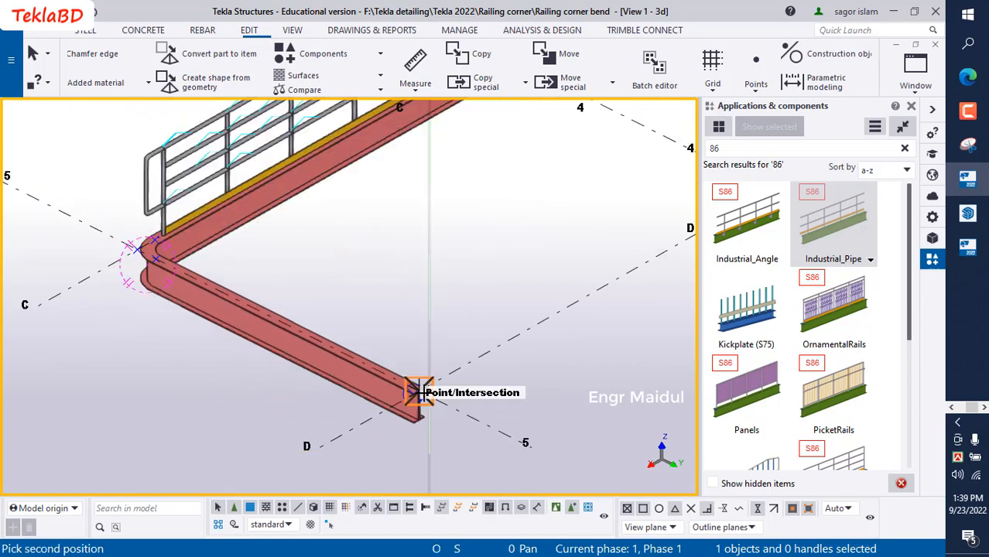
pyautogui.scroll(4, 147, 255)
pyautogui.scroll(4, 149, 255)
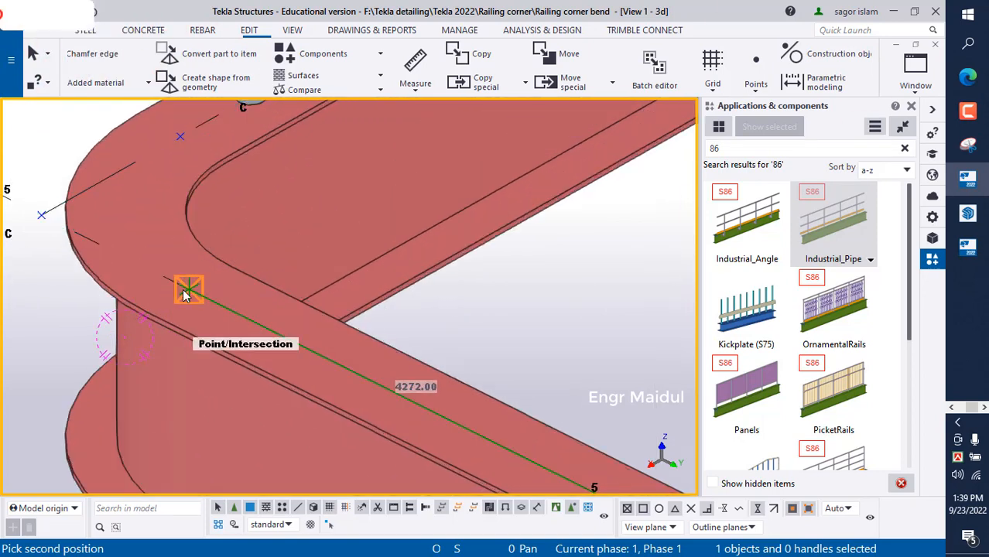
pyautogui.click(184, 289)
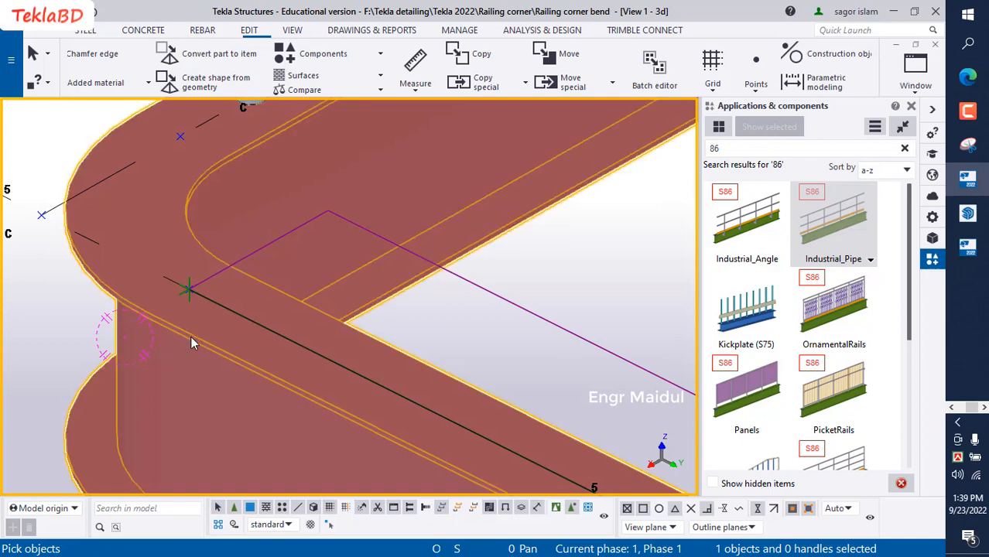
pyautogui.scroll(-8, 191, 336)
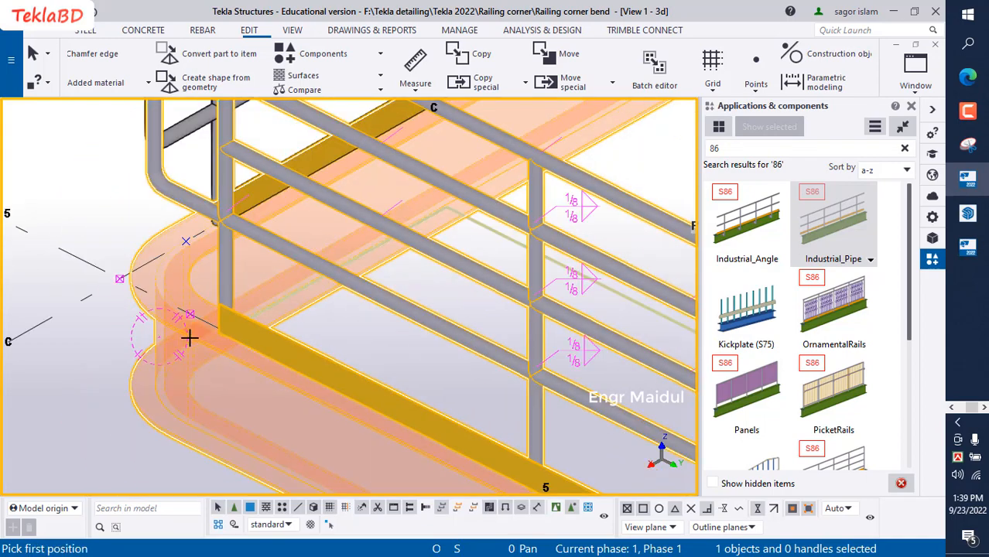
pyautogui.rightClick(355, 263)
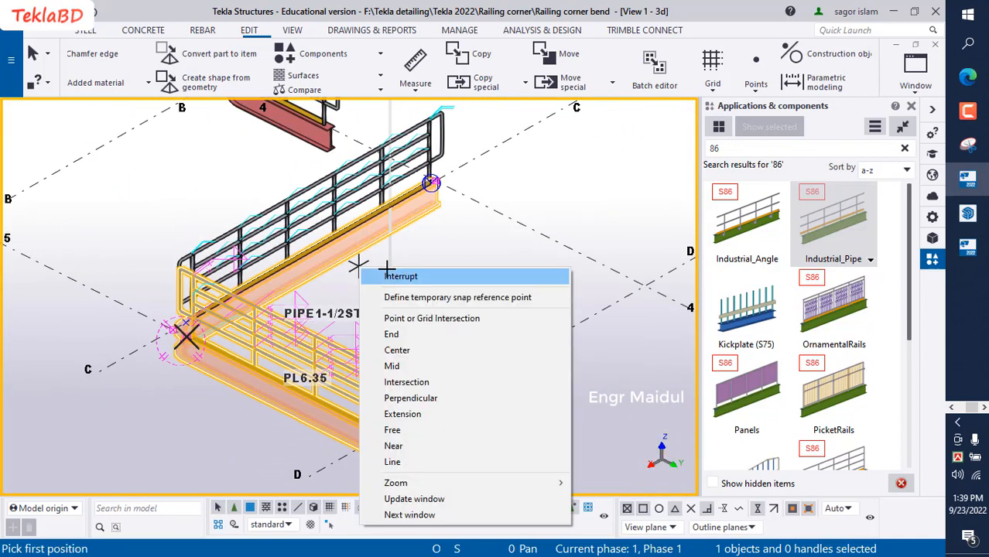
pyautogui.click(438, 273)
pyautogui.doubleClick(438, 280)
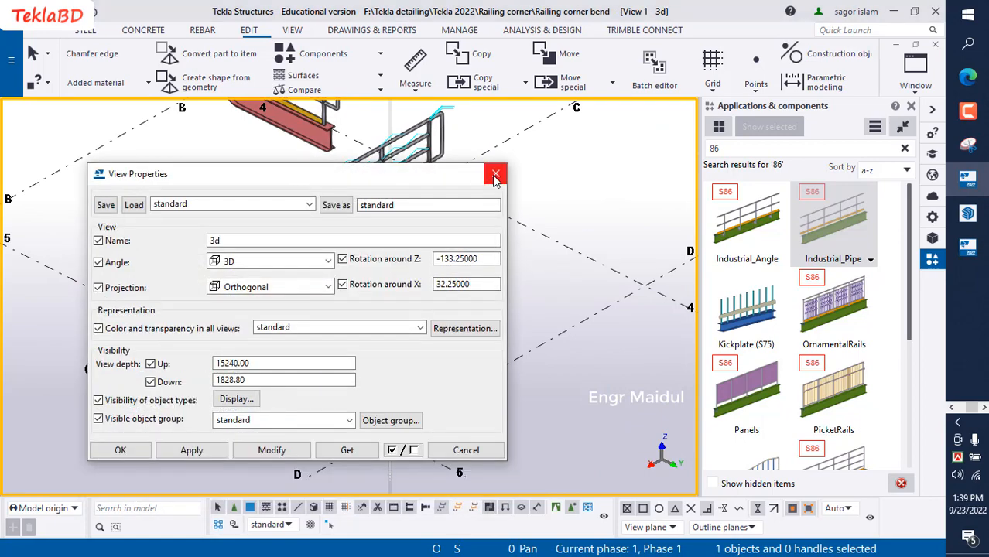
pyautogui.click(496, 173)
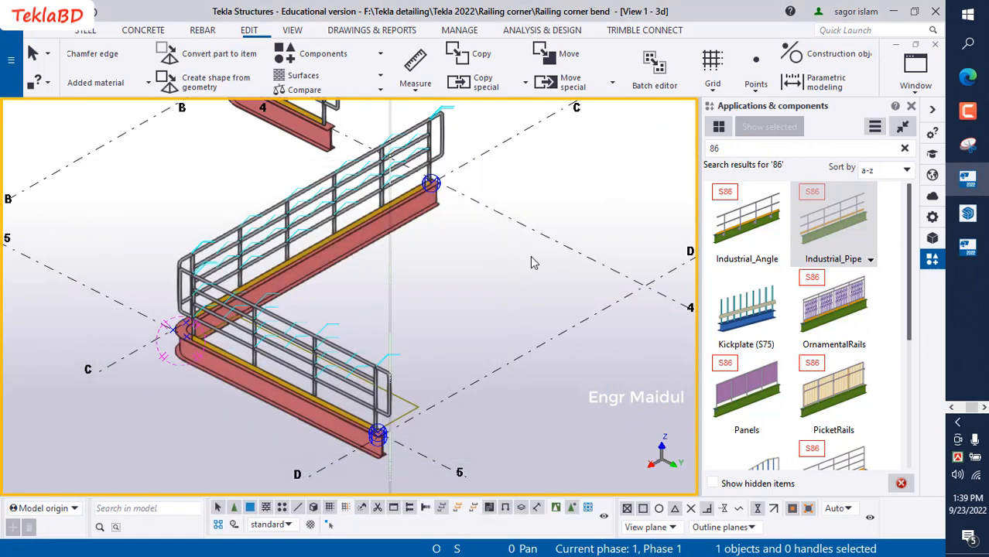
# Close the components catalog, switch selection to objects in components, and try it on individual pipes of the railing along grid line C.
pyautogui.click(910, 105)
pyautogui.scroll(-3, 419, 279)
pyautogui.keyDown('ctrl'); pyautogui.moveTo(475, 282); pyautogui.dragTo(305, 338, button='middle'); pyautogui.keyUp('ctrl')
pyautogui.keyDown('ctrl'); pyautogui.moveTo(383, 353); pyautogui.dragTo(376, 304, button='middle'); pyautogui.keyUp('ctrl')
pyautogui.scroll(6, 355, 285)
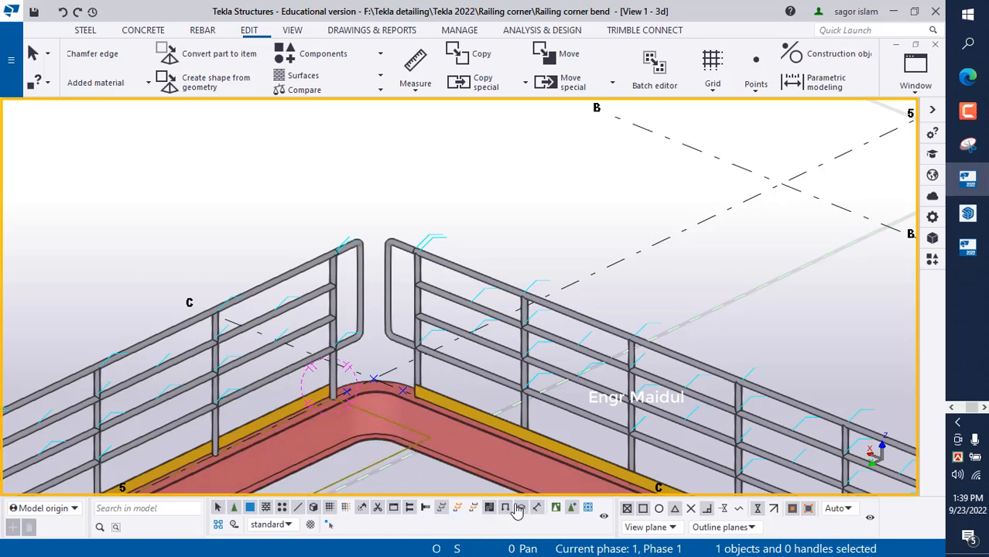
pyautogui.click(556, 510)
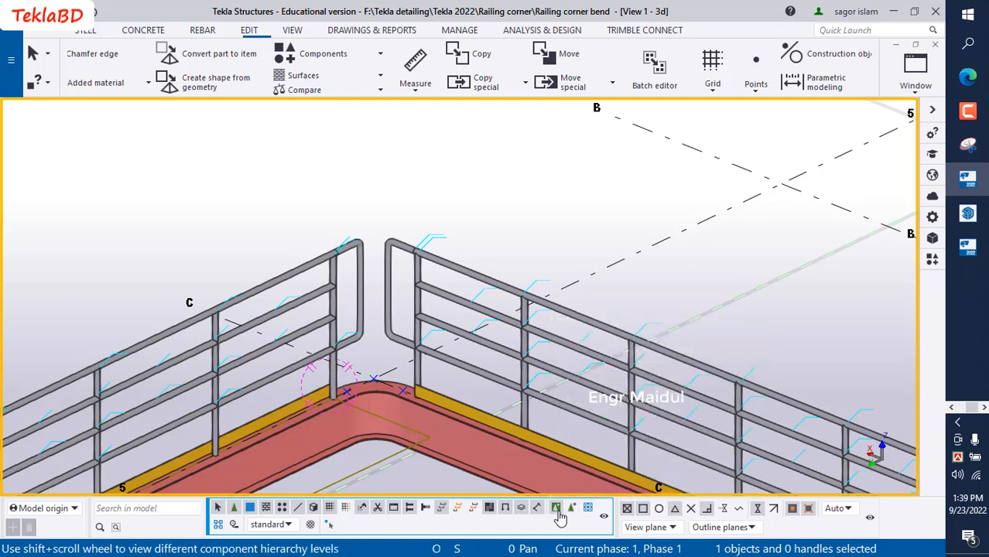
pyautogui.click(536, 338)
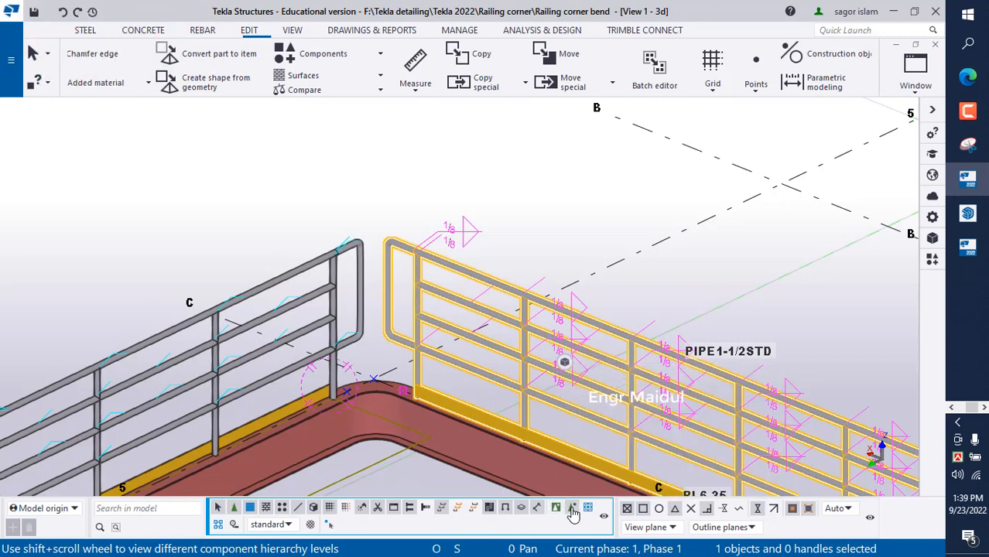
pyautogui.click(576, 231)
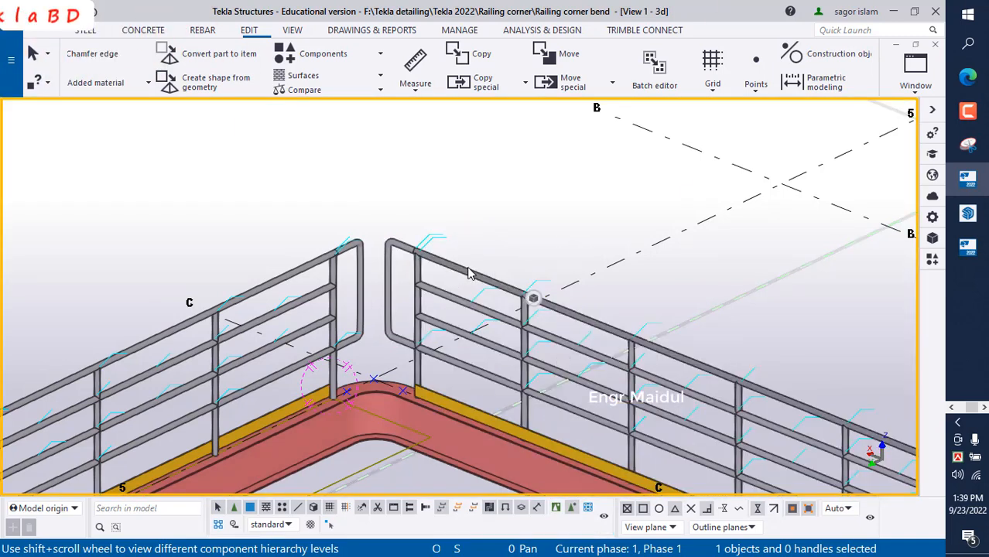
pyautogui.click(468, 272)
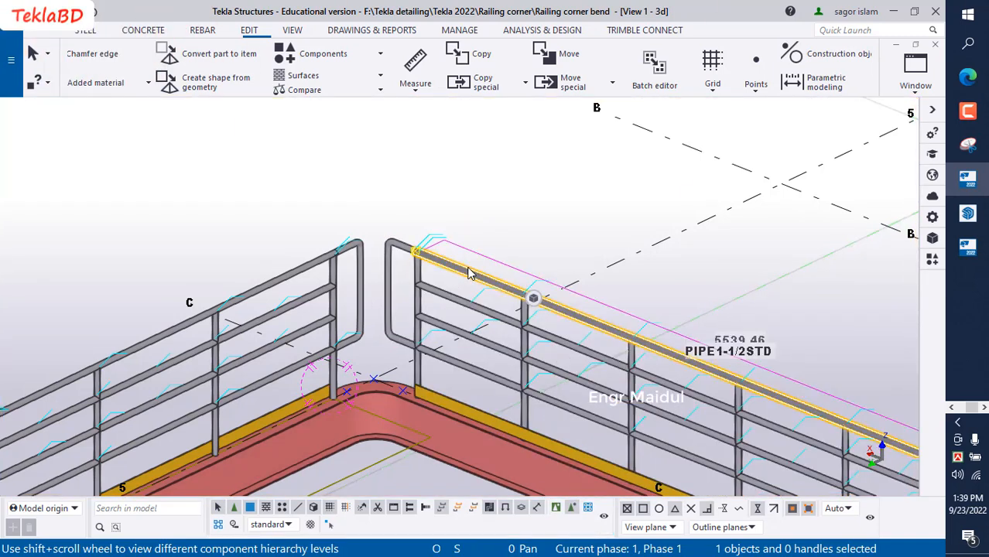
pyautogui.click(471, 312)
pyautogui.click(569, 347)
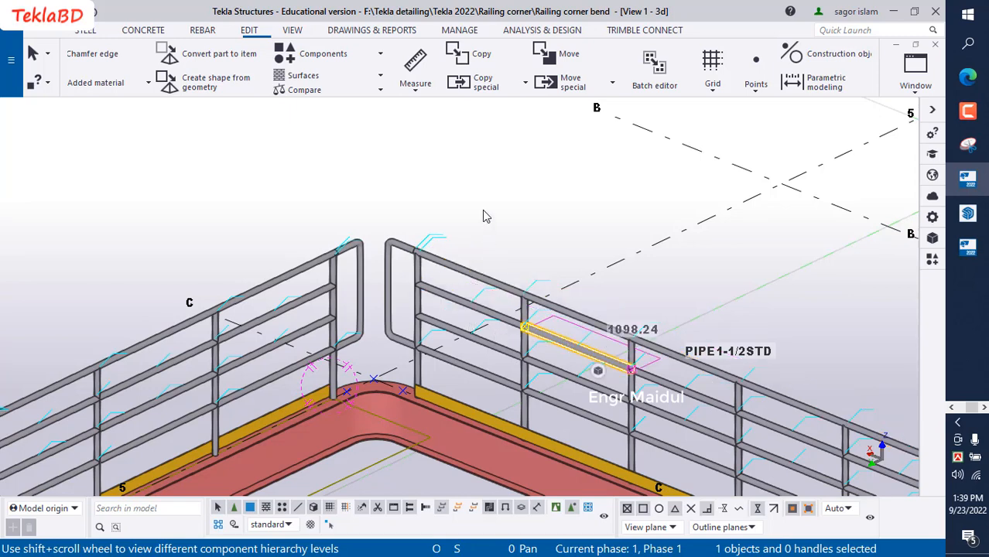
# Delete the bent end loops of both pipe railings at the rounded corner.
pyautogui.click(363, 264)
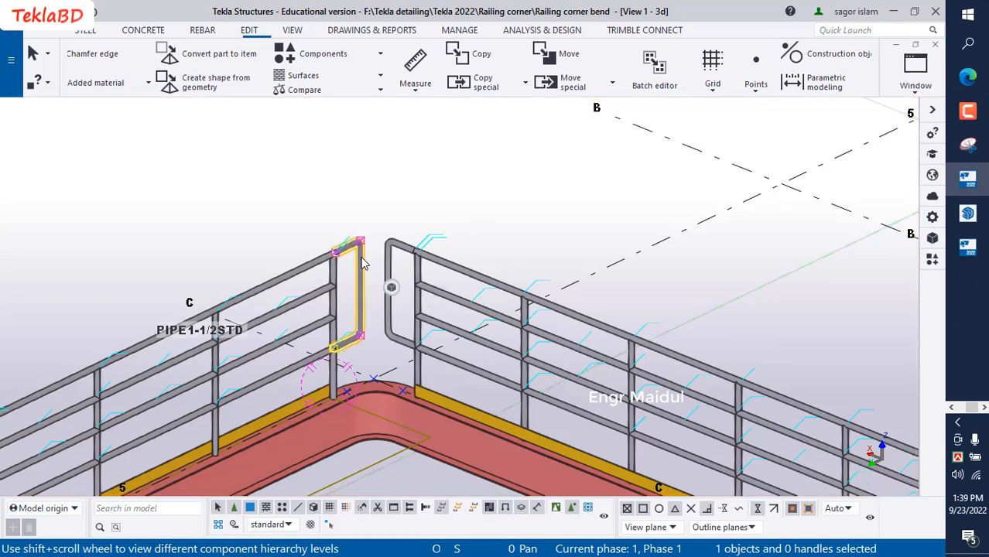
pyautogui.press('Delete')
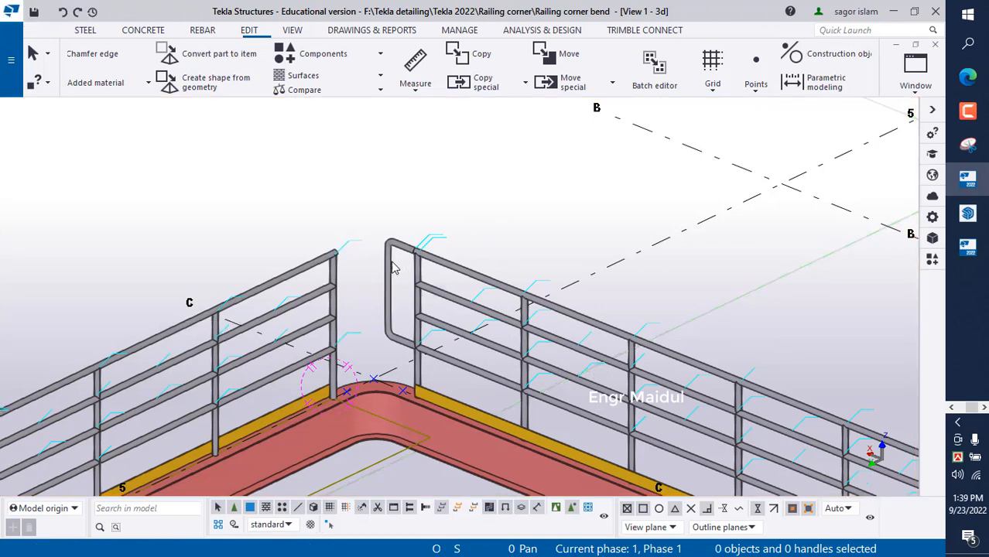
pyautogui.click(391, 267)
pyautogui.press('Delete')
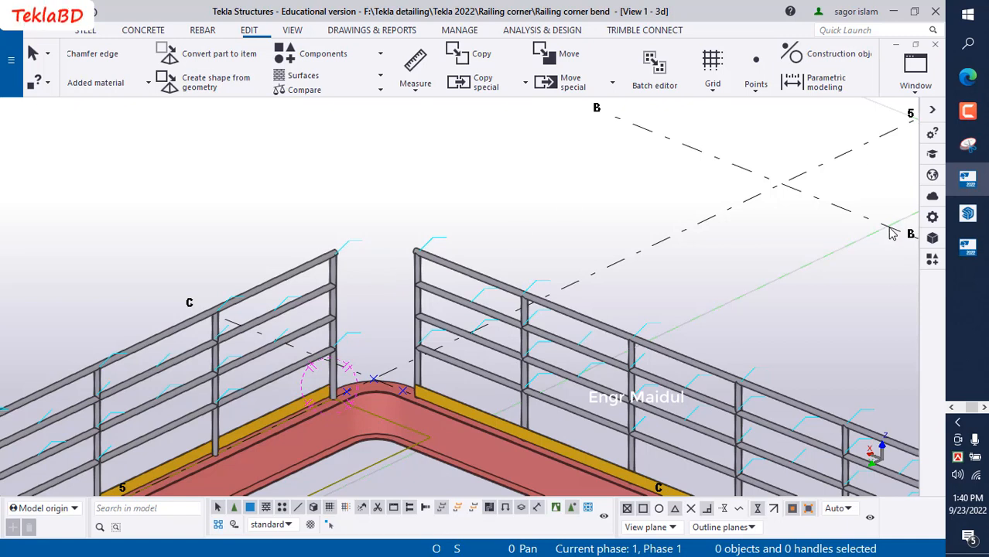
# Search the applications and components catalog for 90.
pyautogui.click(931, 259)
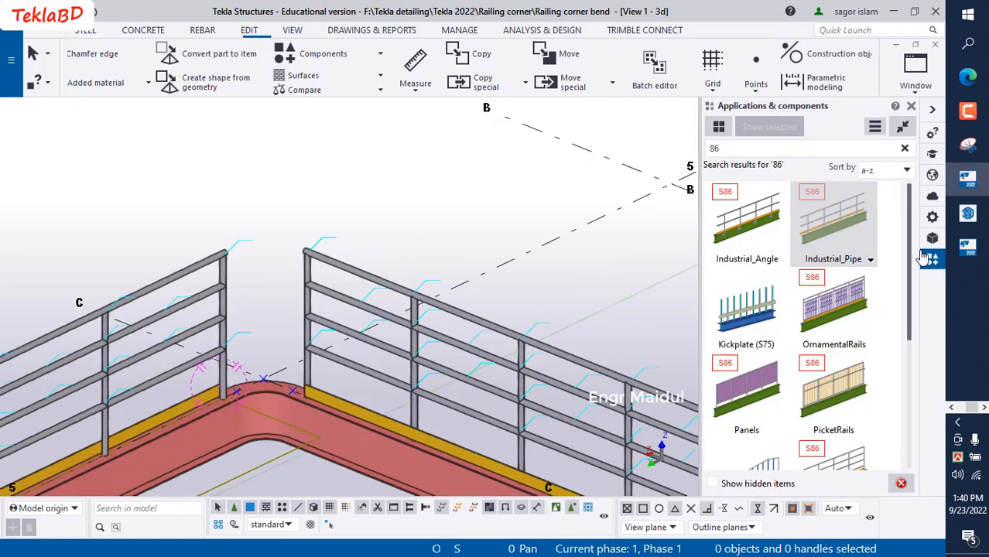
pyautogui.click(766, 149)
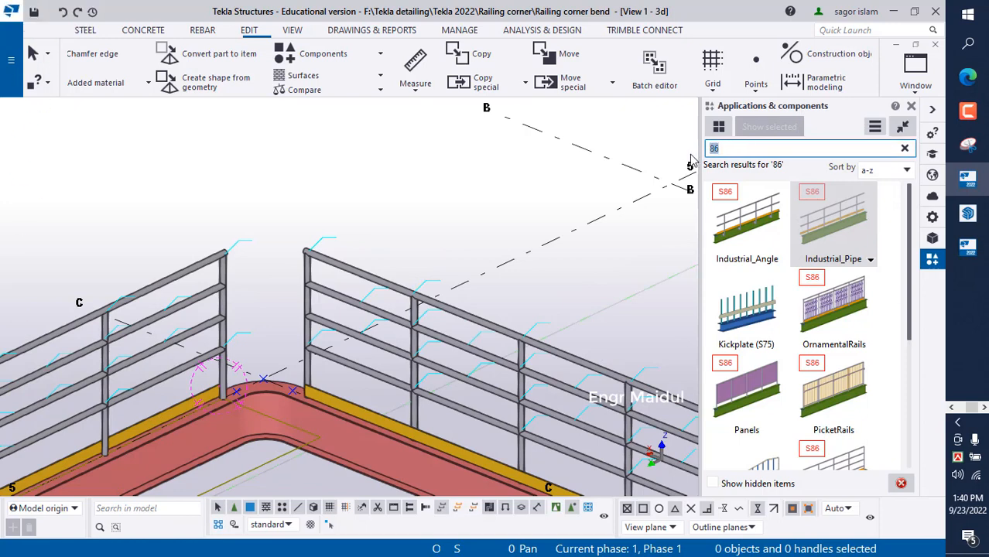
pyautogui.write('90')
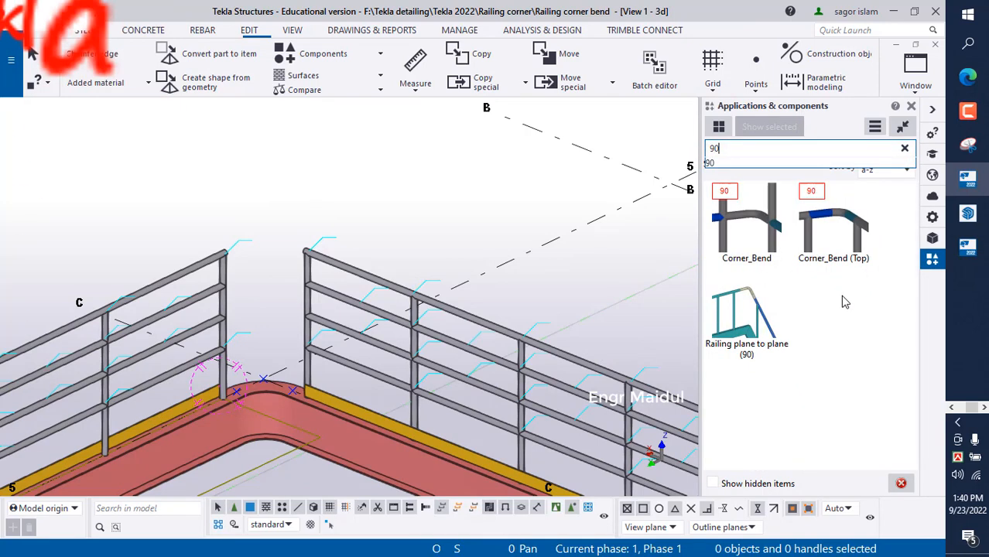
# Join the lowest rails at the rounded corner with Corner_Bend, picking the grid line C rail as main part and the grid line 5 rail as secondary.
pyautogui.click(759, 245)
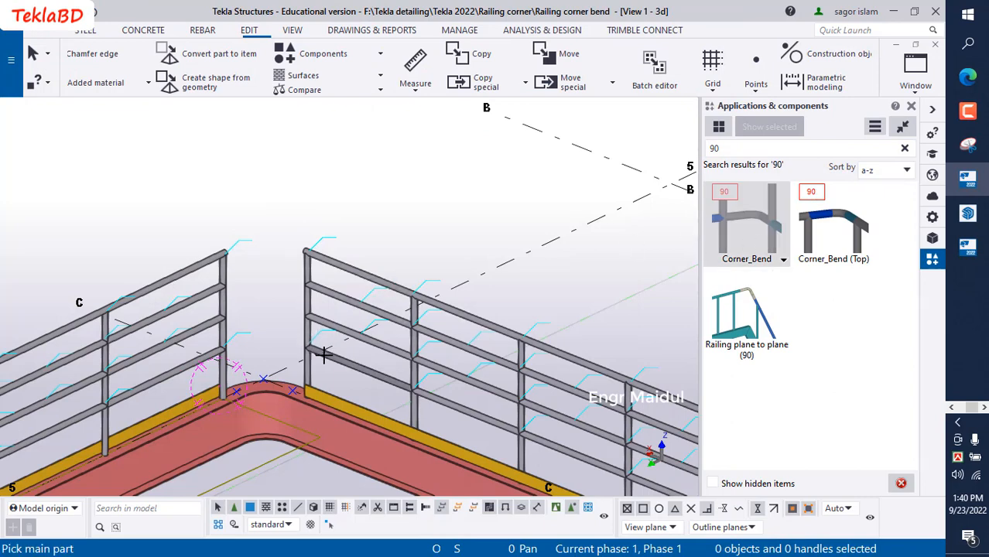
pyautogui.scroll(-3, 317, 354)
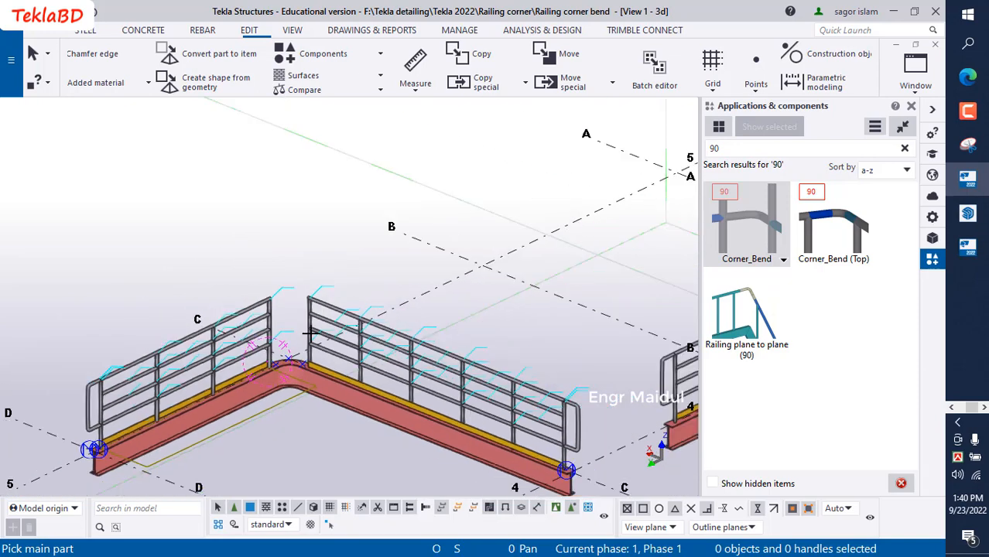
pyautogui.scroll(4, 310, 338)
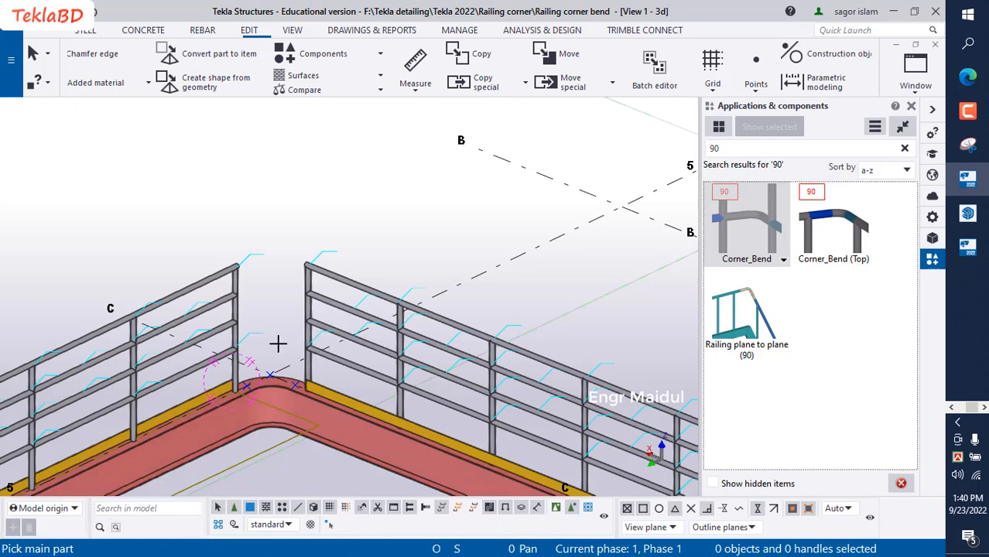
pyautogui.click(330, 364)
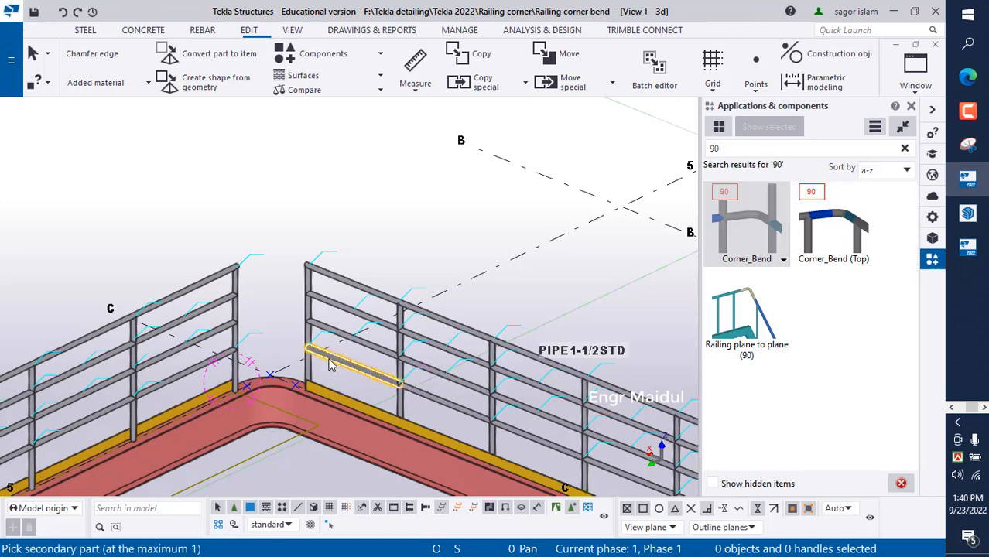
pyautogui.click(210, 368)
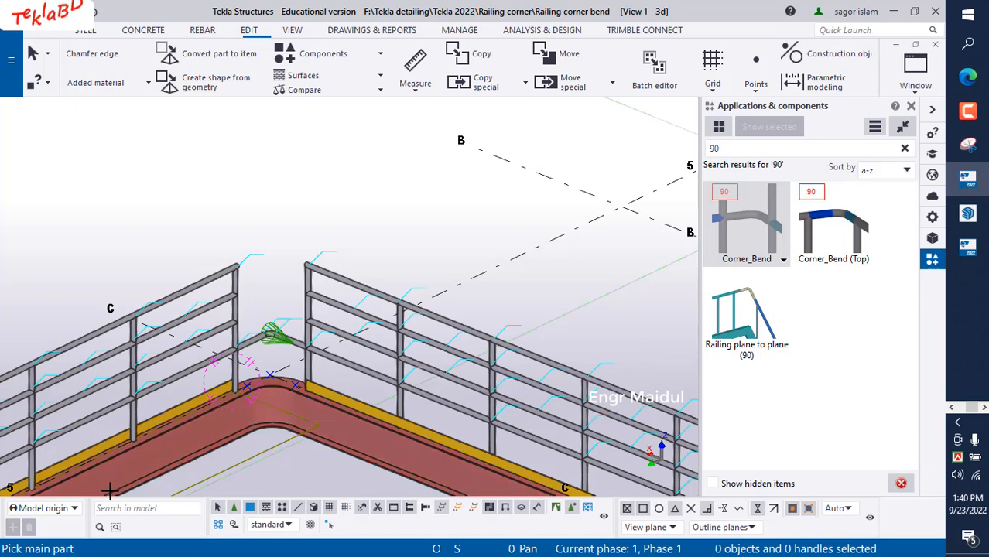
# Add a corner bend between the second-lowest rails, picking the grid line C rail first and the grid line 5 rail second.
pyautogui.scroll(6, 267, 329)
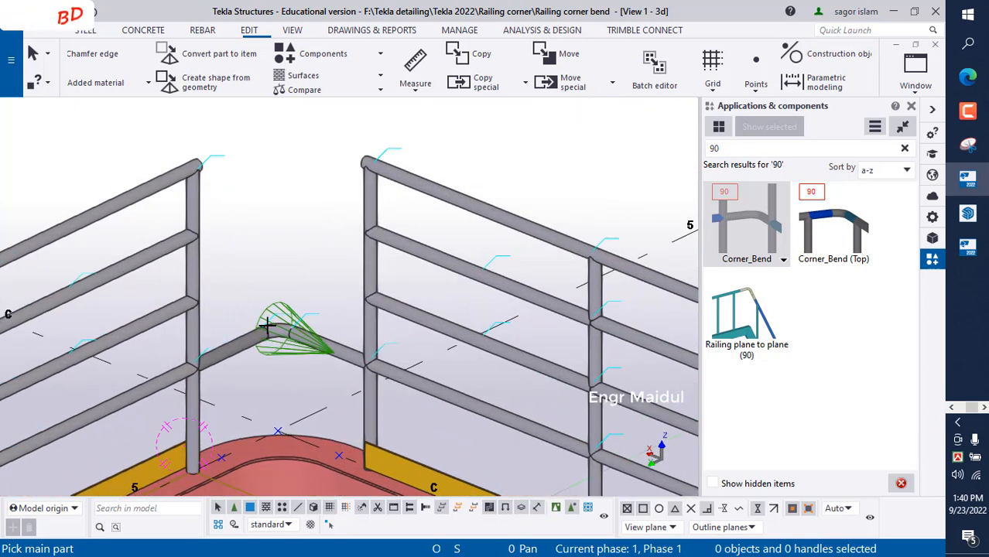
pyautogui.scroll(-3, 267, 329)
pyautogui.click(374, 313)
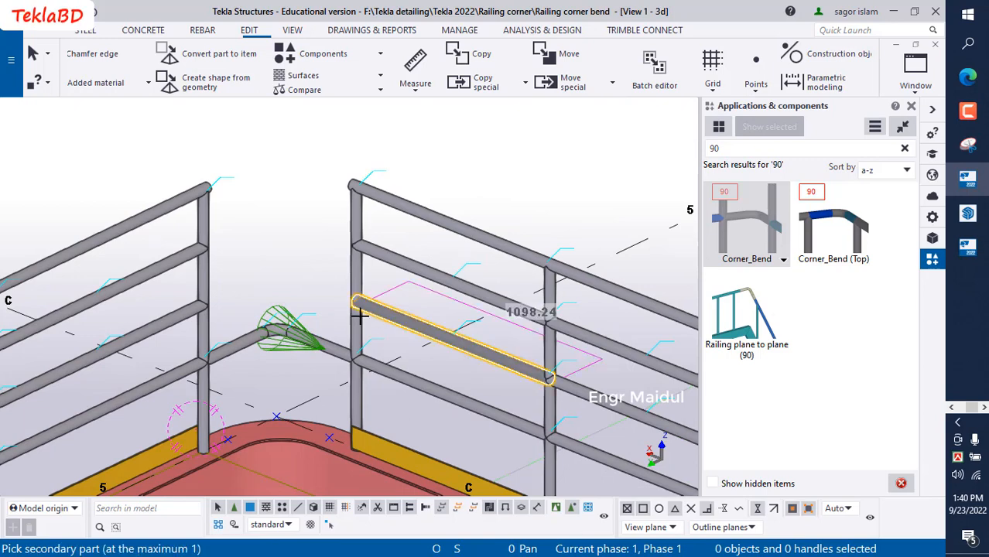
pyautogui.click(195, 313)
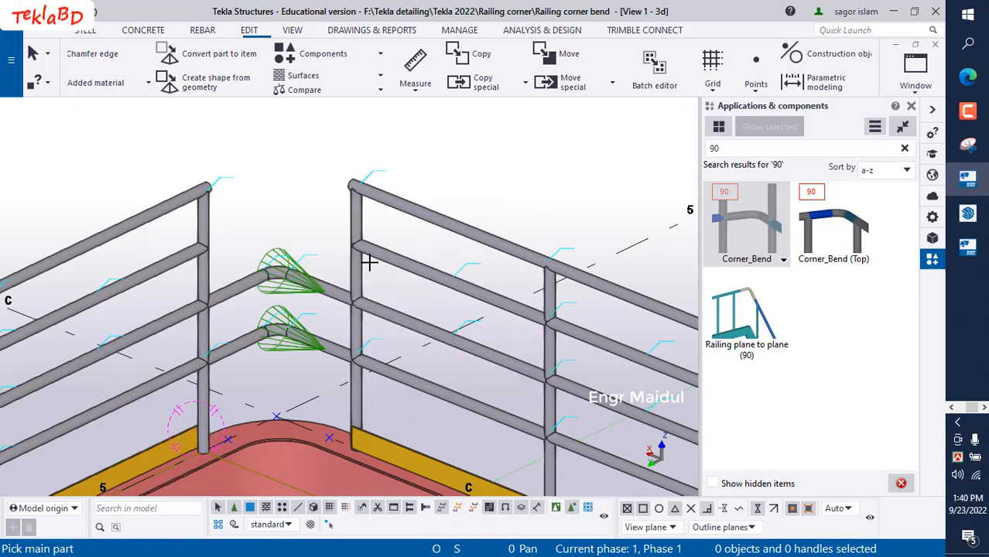
# Try to bend the third rails from the bottom together, using the grid line 5 rail as main part and the grid line C rail as secondary.
pyautogui.click(190, 260)
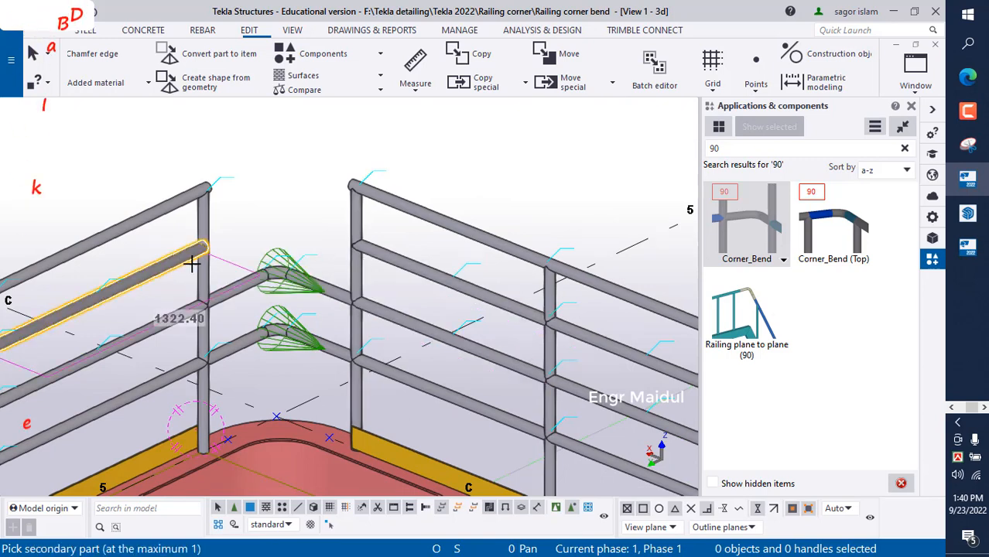
pyautogui.click(384, 259)
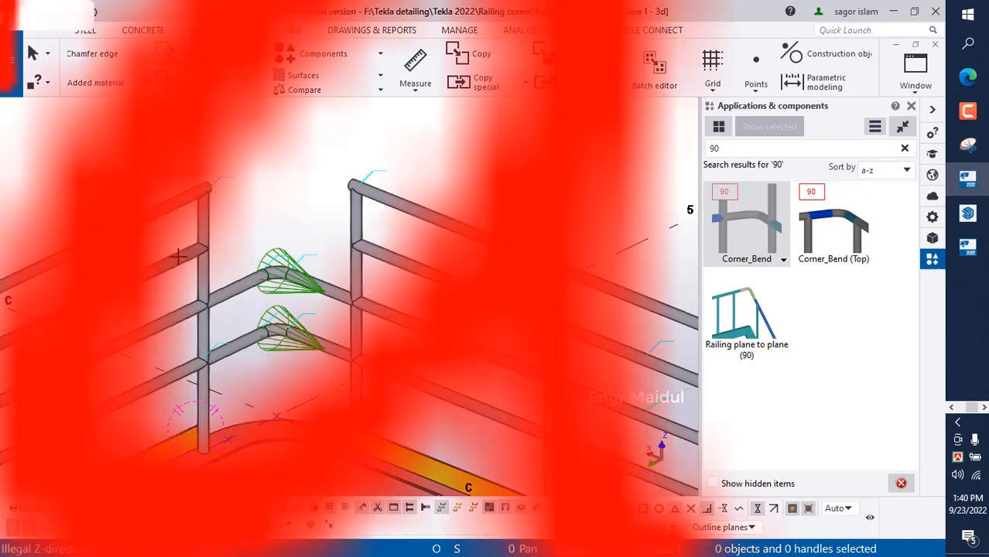
pyautogui.click(182, 257)
pyautogui.click(392, 261)
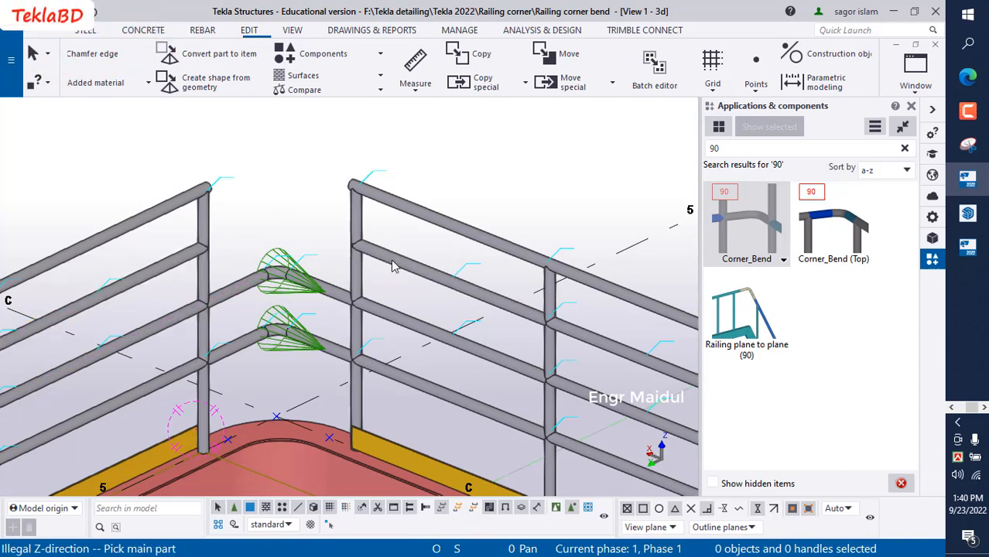
# Add corner bends between the third rails from the bottom and between the top rails, picking the grid line C rail first, and end the command.
pyautogui.click(392, 254)
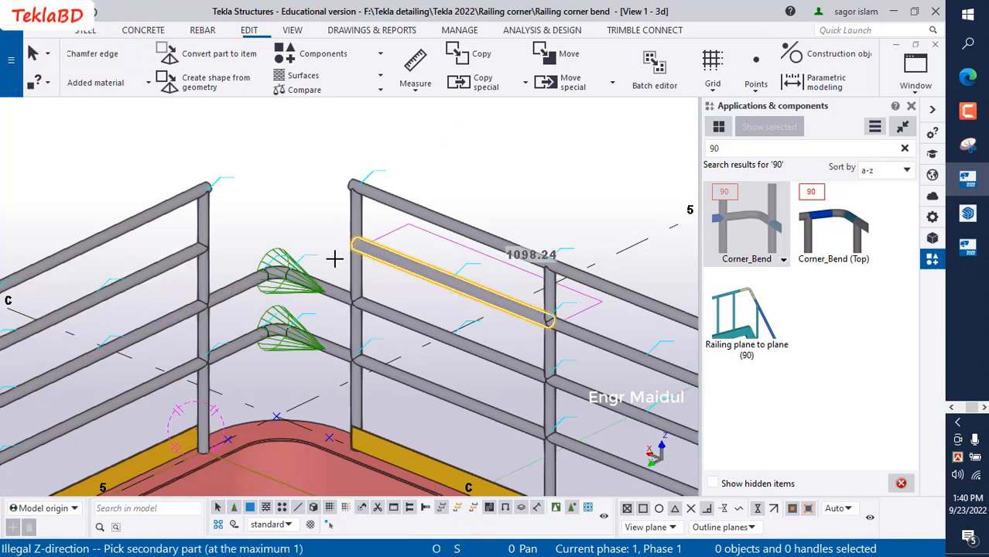
pyautogui.click(183, 259)
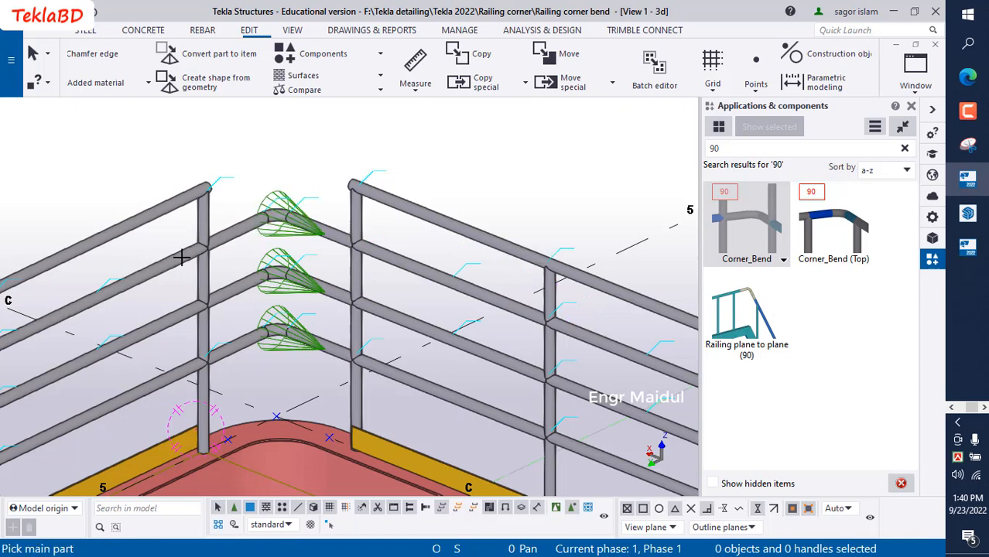
pyautogui.click(379, 201)
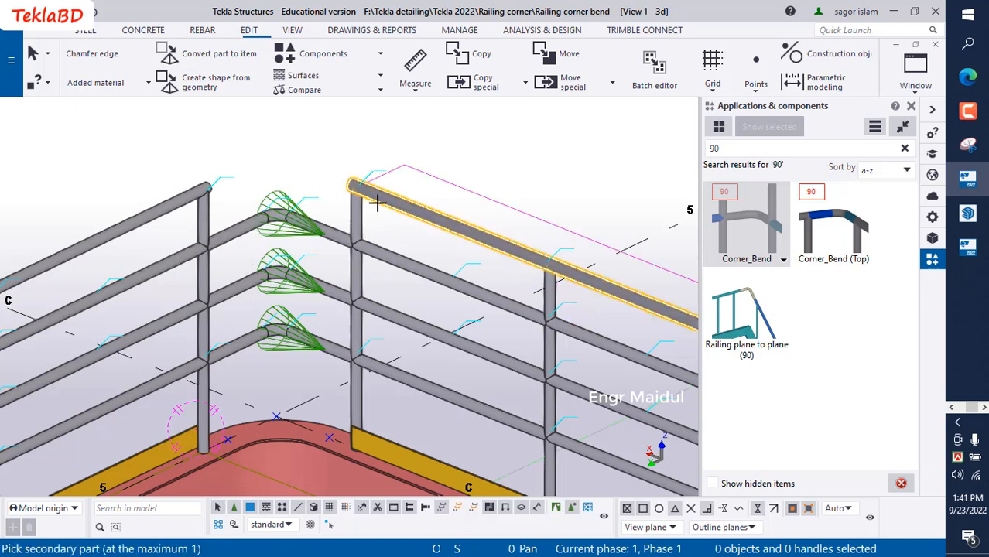
pyautogui.click(178, 200)
pyautogui.scroll(-2, 273, 212)
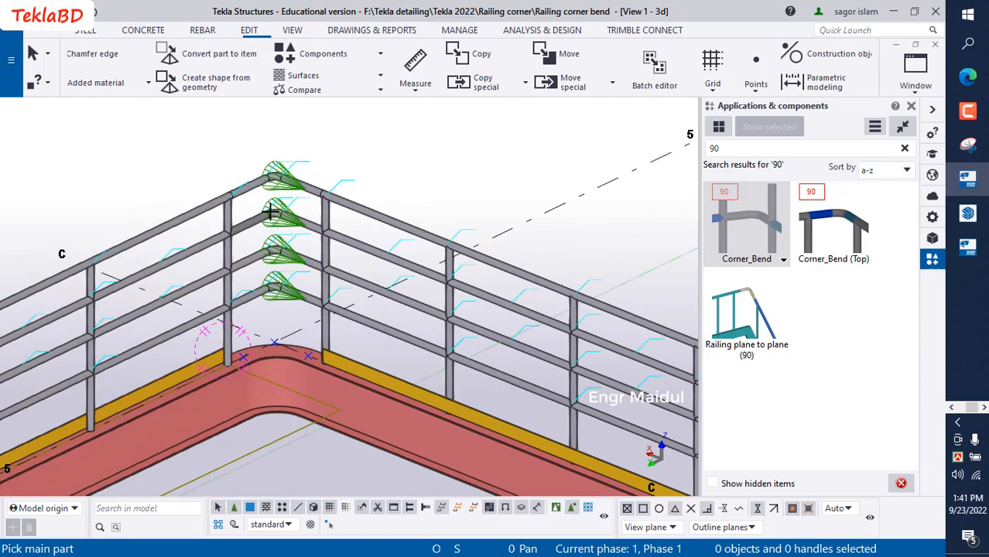
pyautogui.scroll(2, 277, 222)
pyautogui.scroll(2, 277, 222)
pyautogui.scroll(-3, 275, 297)
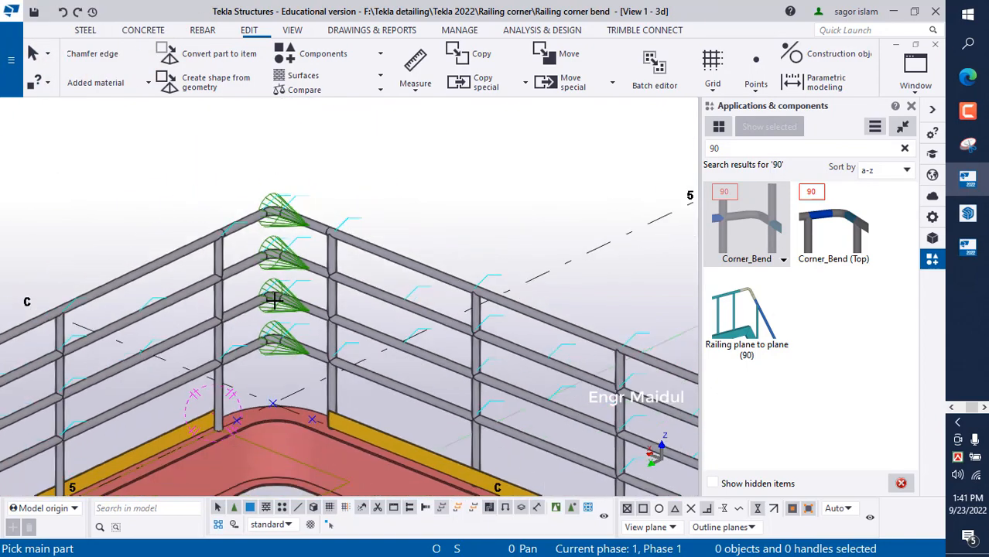
pyautogui.rightClick(353, 163)
pyautogui.click(395, 171)
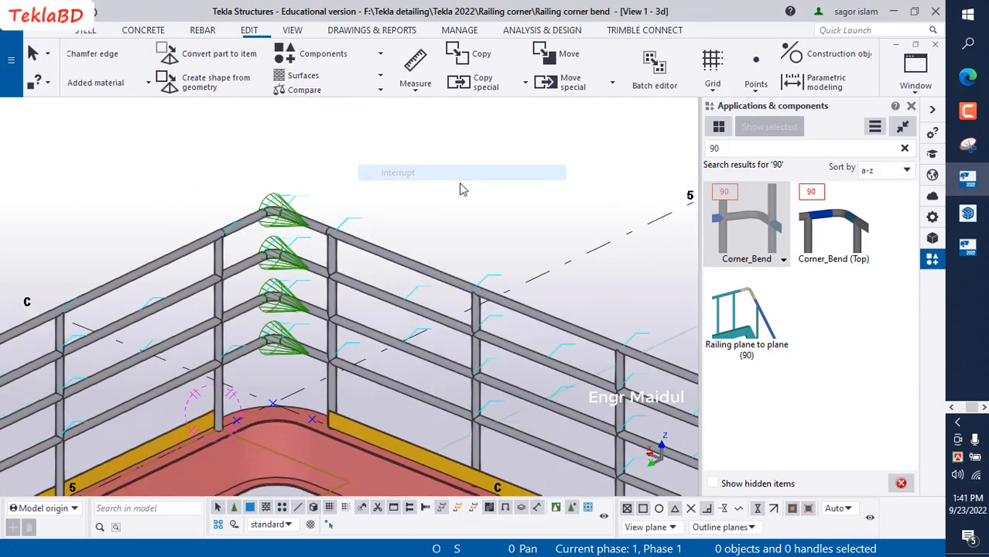
# Open the 3D view's object-type display settings and apply them together with the view properties.
pyautogui.scroll(-5, 348, 231)
pyautogui.keyDown('ctrl'); pyautogui.moveTo(316, 280); pyautogui.dragTo(301, 260, button='middle'); pyautogui.keyUp('ctrl')
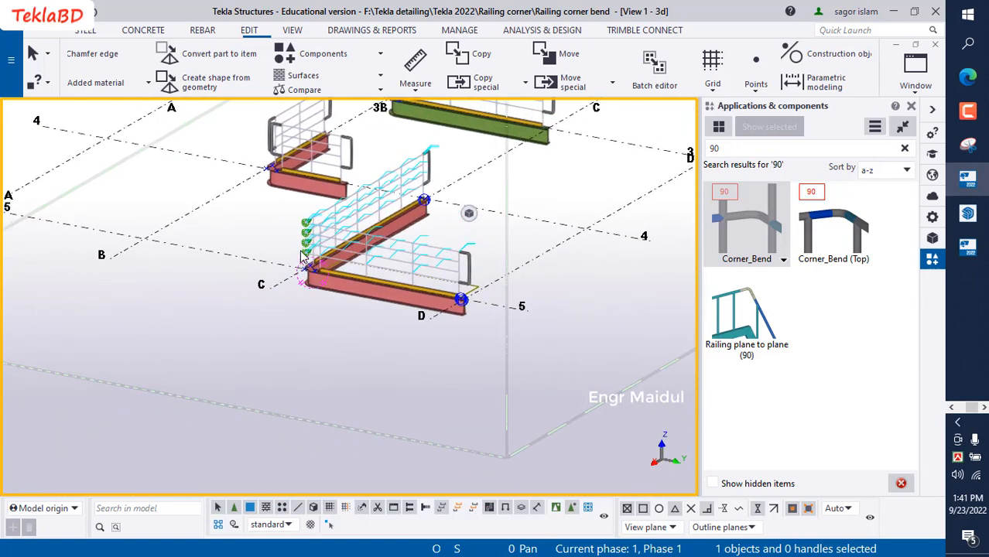
pyautogui.scroll(5, 308, 221)
pyautogui.scroll(4, 308, 221)
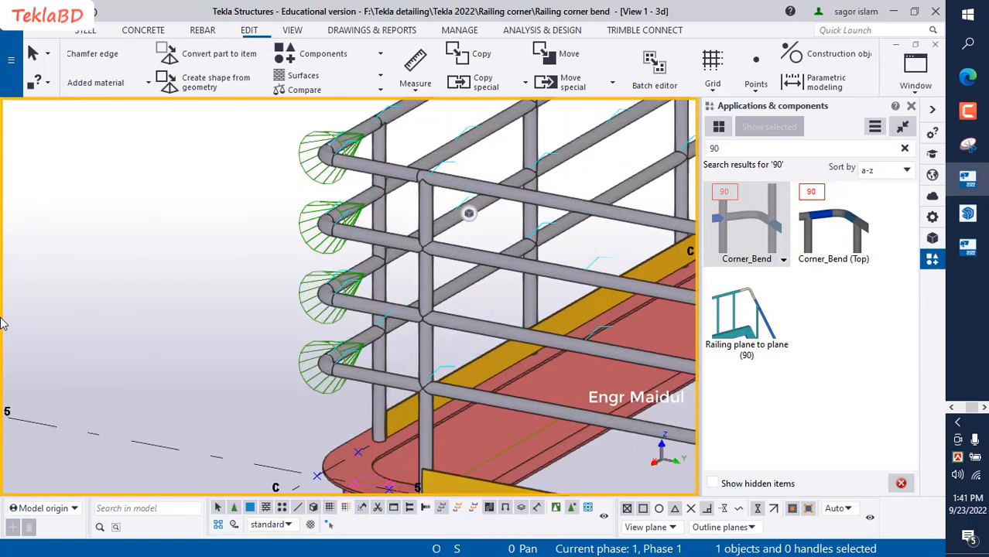
pyautogui.doubleClick(89, 286)
pyautogui.click(237, 400)
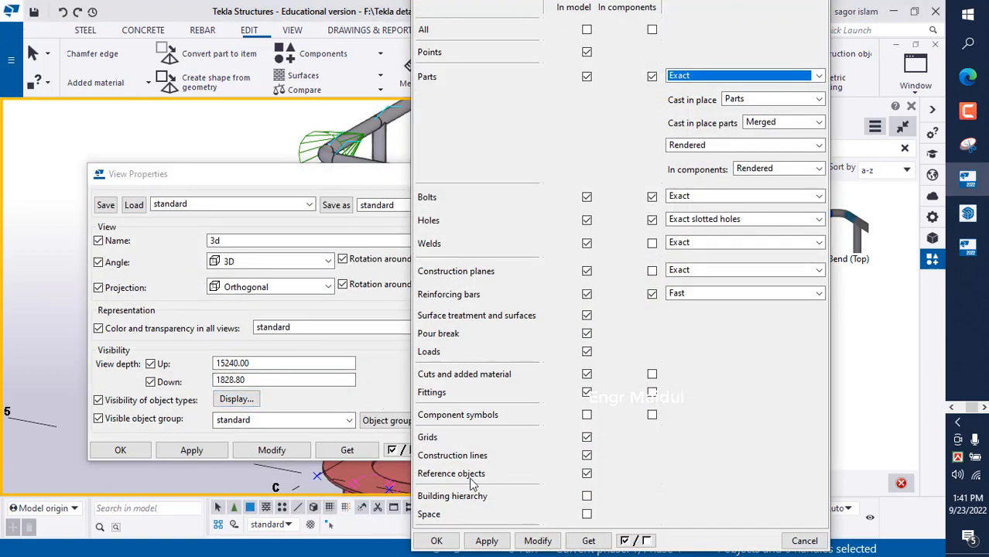
pyautogui.click(534, 541)
pyautogui.click(438, 541)
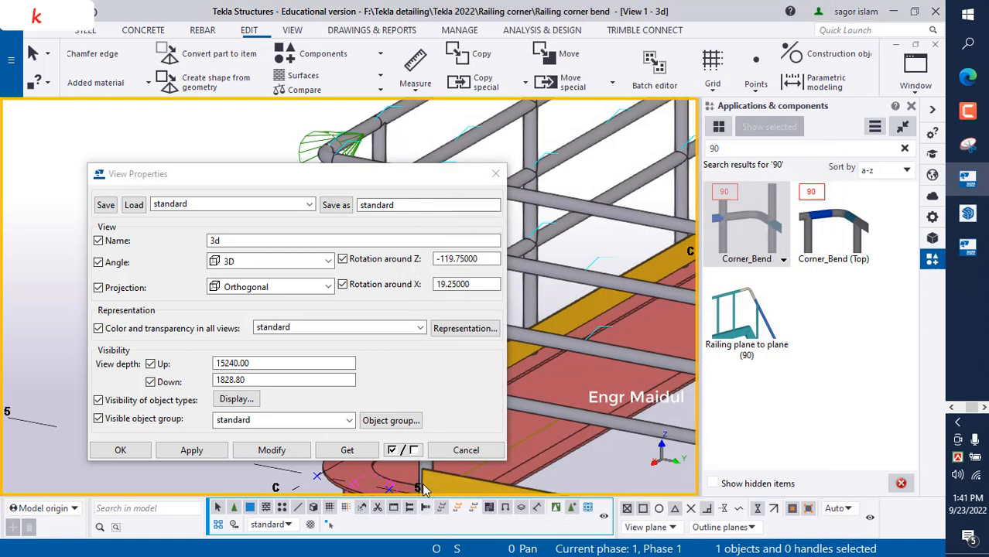
pyautogui.click(271, 455)
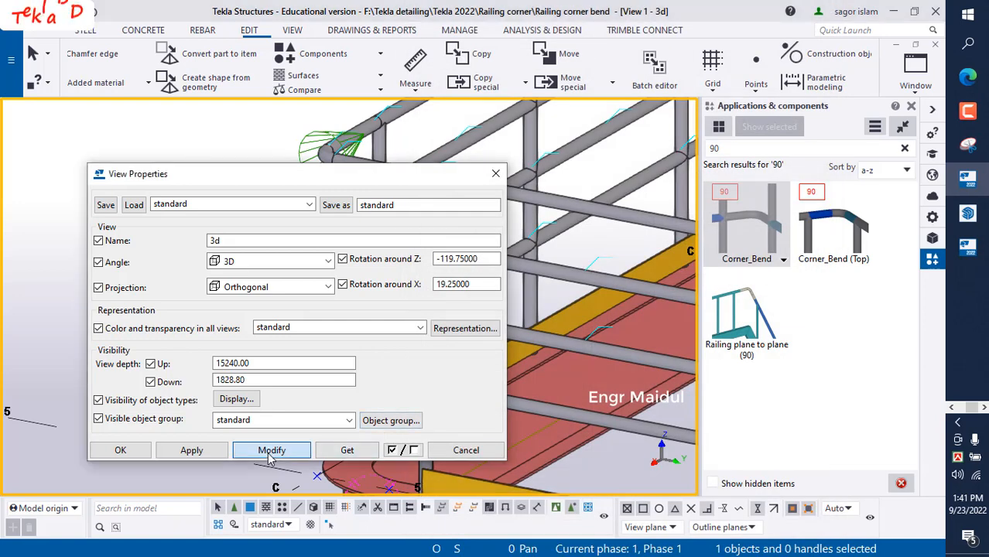
pyautogui.click(127, 453)
# Examine the pipe railings on the L-shaped polybeams from several angles, especially the four bent rail connections at corner C-5.
pyautogui.scroll(-6, 190, 283)
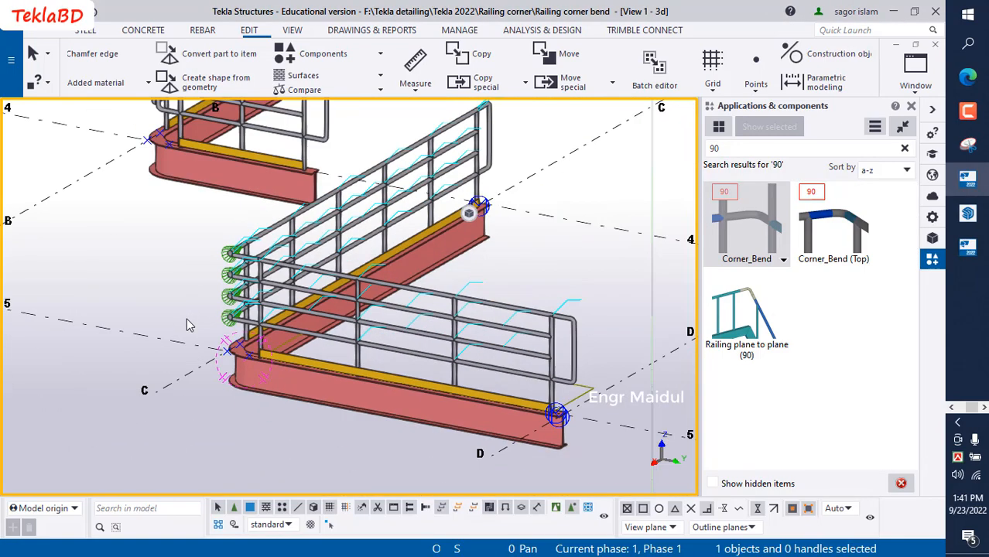
pyautogui.scroll(-3, 187, 319)
pyautogui.keyDown('ctrl'); pyautogui.moveTo(325, 336); pyautogui.dragTo(174, 365, button='middle'); pyautogui.keyUp('ctrl')
pyautogui.scroll(-5, 185, 365)
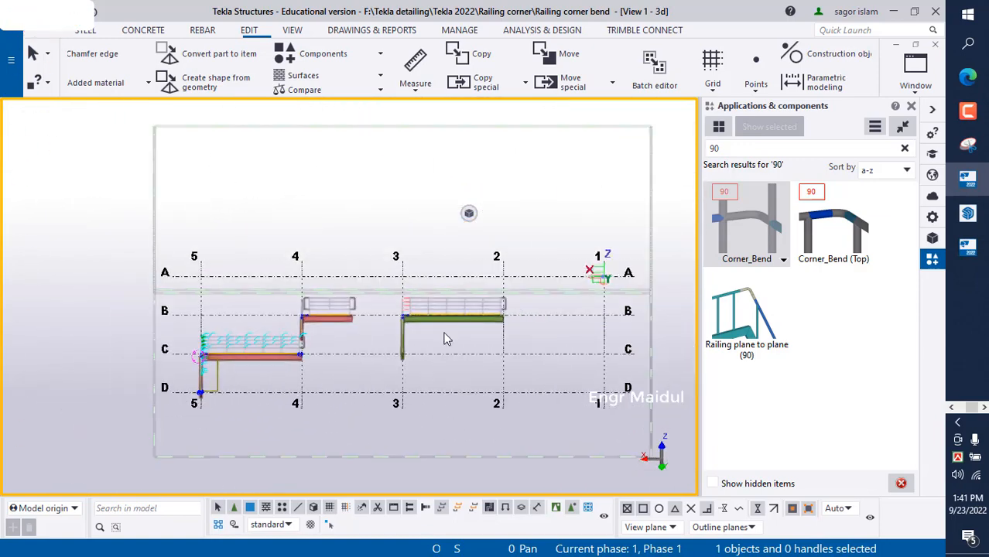
pyautogui.scroll(6, 445, 338)
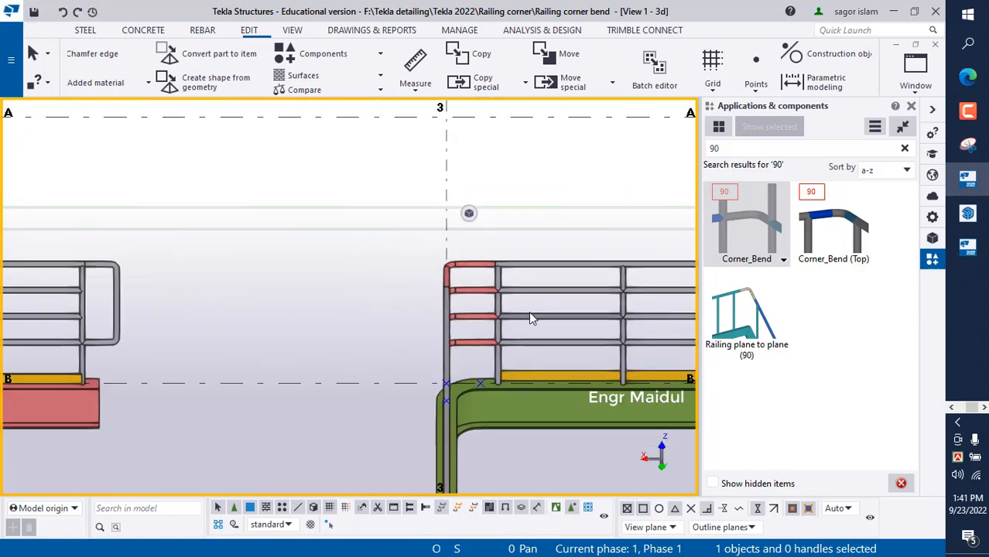
pyautogui.scroll(-3, 530, 316)
pyautogui.keyDown('ctrl'); pyautogui.moveTo(530, 316); pyautogui.dragTo(465, 338, button='middle'); pyautogui.keyUp('ctrl')
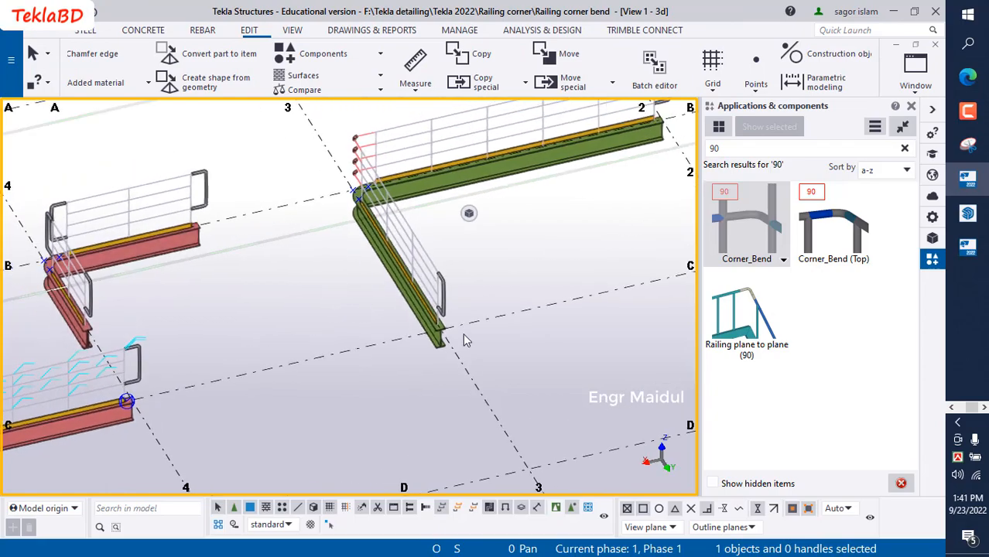
pyautogui.scroll(-3, 465, 338)
pyautogui.scroll(9, 158, 397)
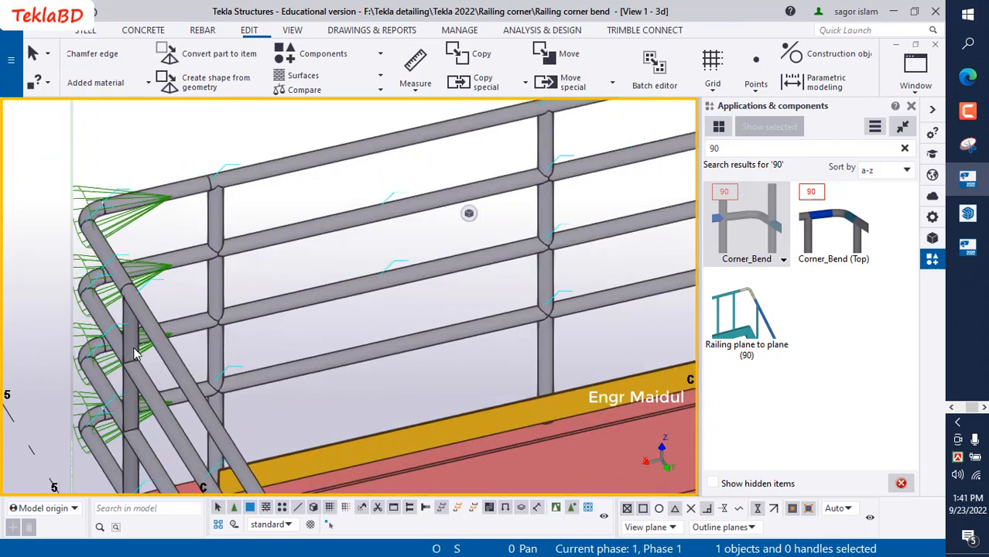
pyautogui.scroll(-2, 140, 352)
pyautogui.keyDown('ctrl'); pyautogui.moveTo(194, 360); pyautogui.dragTo(282, 331, button='middle'); pyautogui.keyUp('ctrl')
pyautogui.scroll(-1, 342, 322)
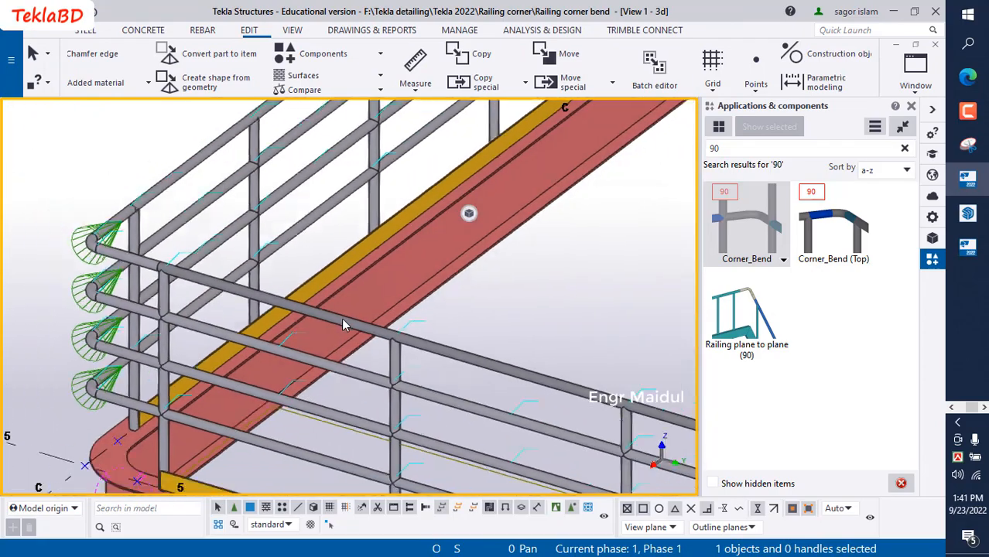
pyautogui.scroll(-3, 342, 323)
pyautogui.scroll(2, 333, 355)
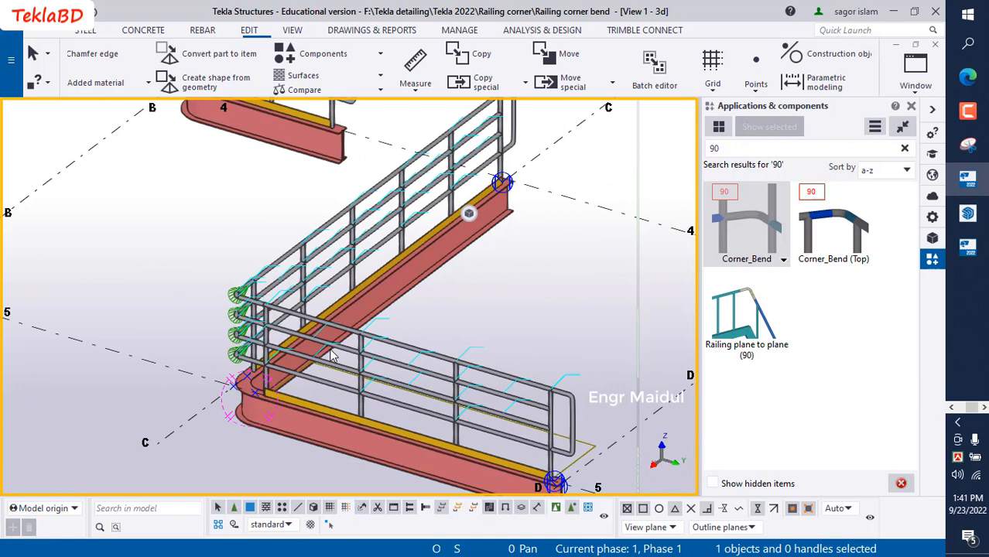